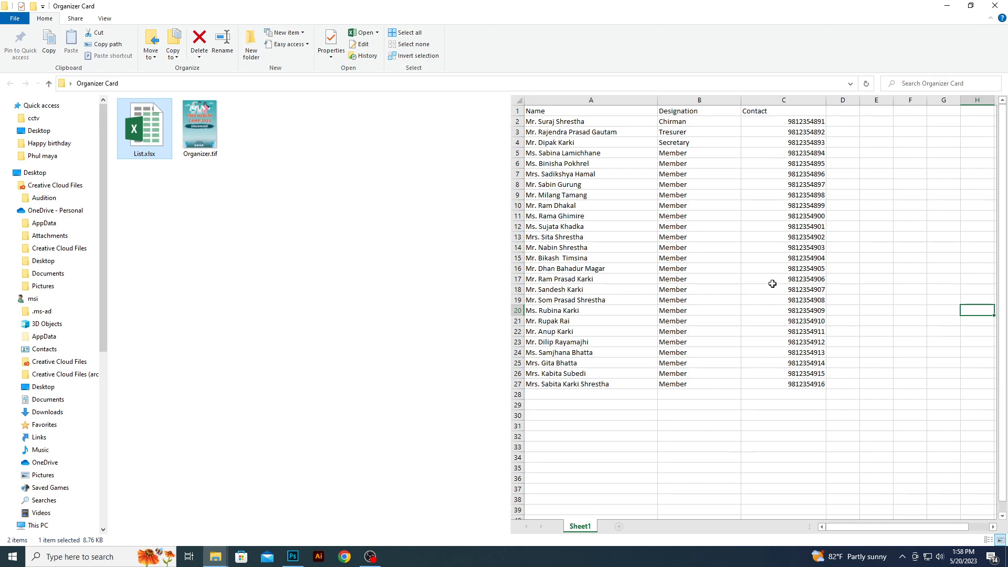
Preview Organizer.tif and List.xlsx in the Organizer Card folder and open Organizer.tif in Photoshop
left_click(210, 130)
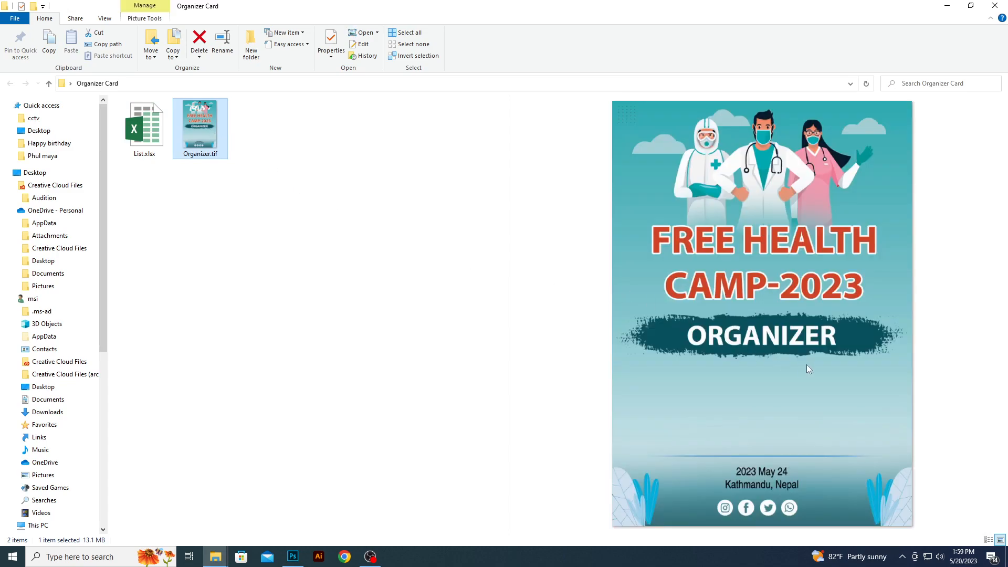
key("Left")
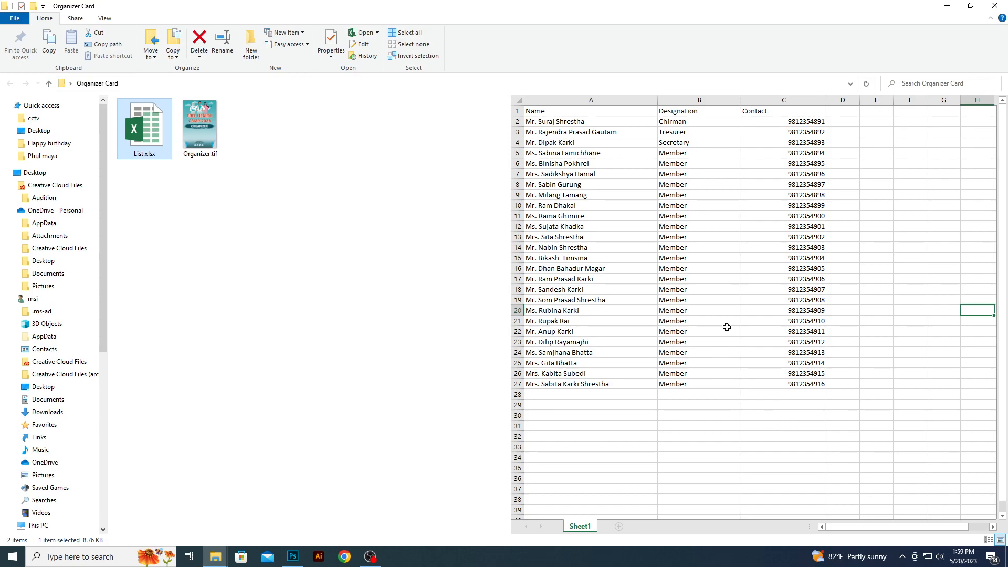
left_click(209, 136)
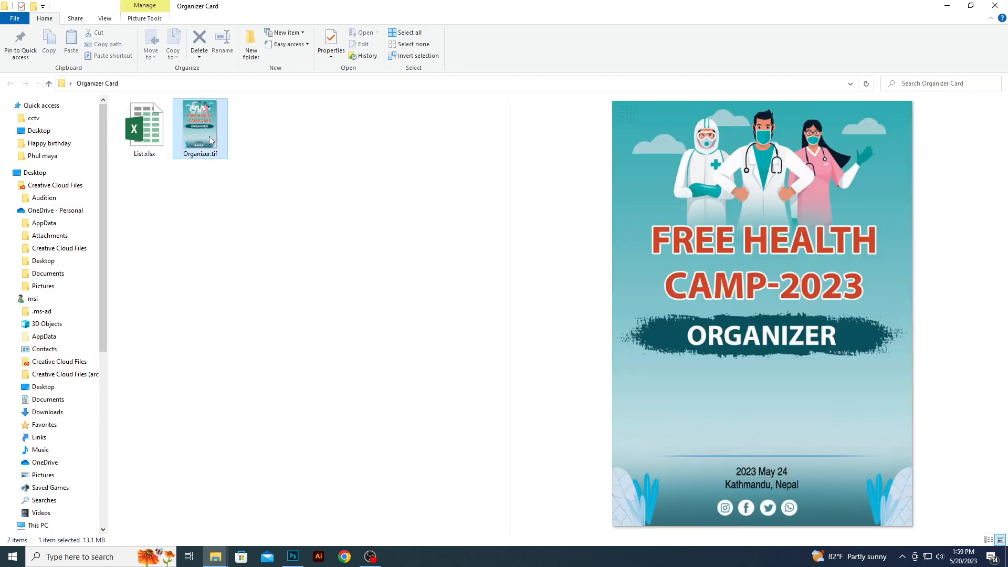
left_click_drag(209, 137, 345, 202)
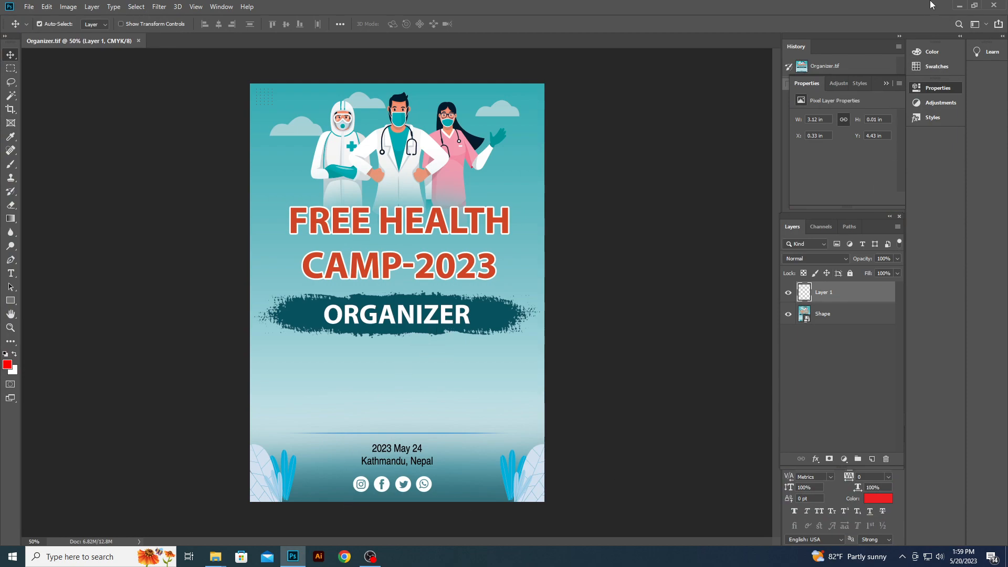
Open List.xlsx from the Organizer Card folder in Excel and enlarge its window downward to show the whole list
left_click(959, 5)
double_click(162, 128)
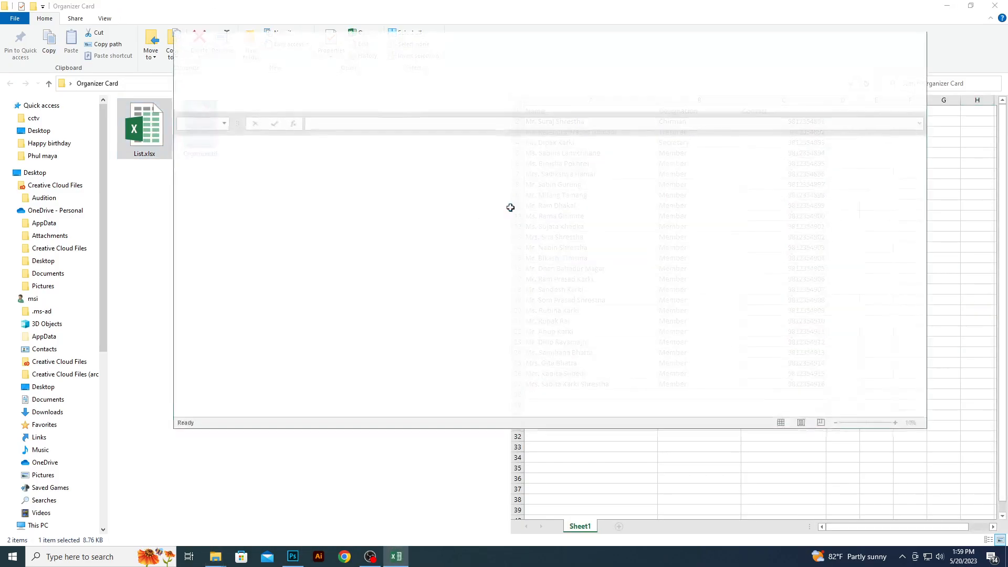
left_click(235, 152)
left_click(334, 152)
left_click(439, 153)
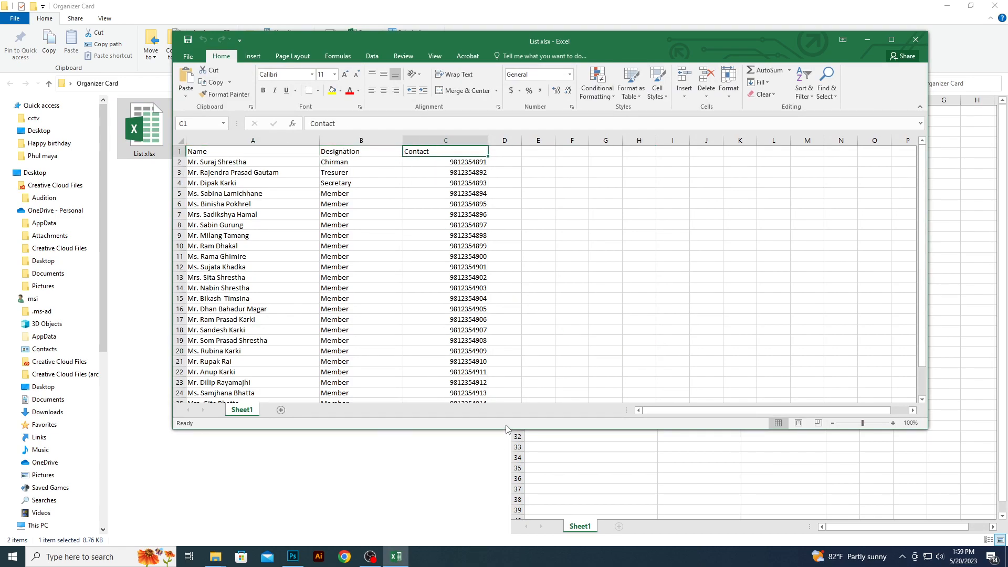
left_click_drag(502, 429, 502, 546)
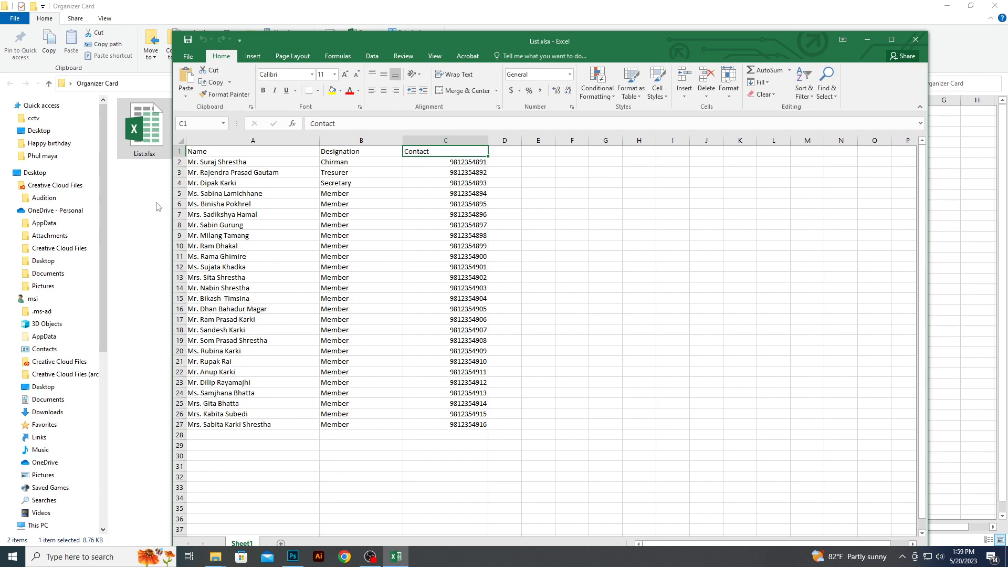
Check the blank area of the card in Photoshop against the Name, Designation and Contact headers in the Excel list
left_click(151, 233)
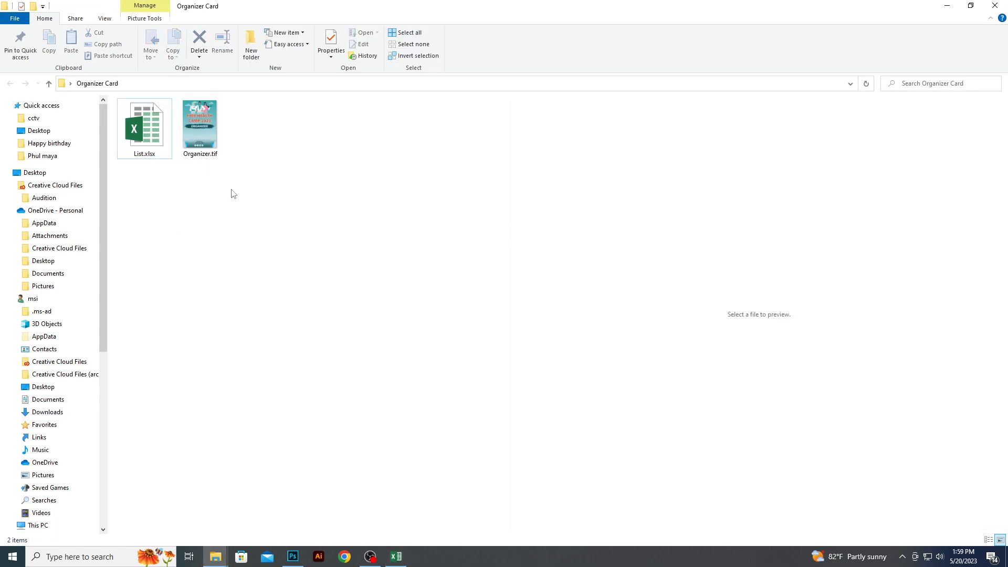
left_click(292, 556)
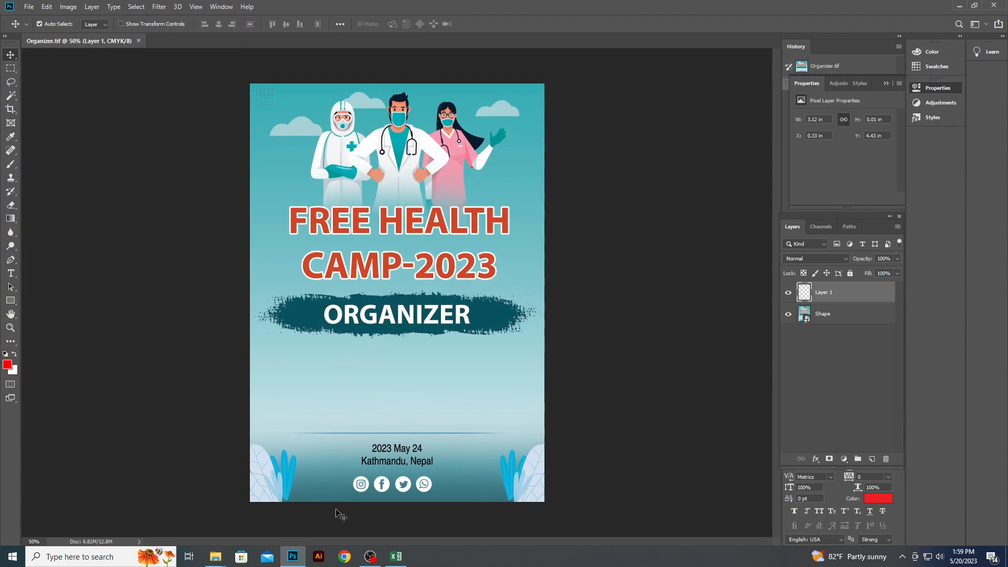
left_click(397, 561)
left_click(249, 152)
left_click(338, 152)
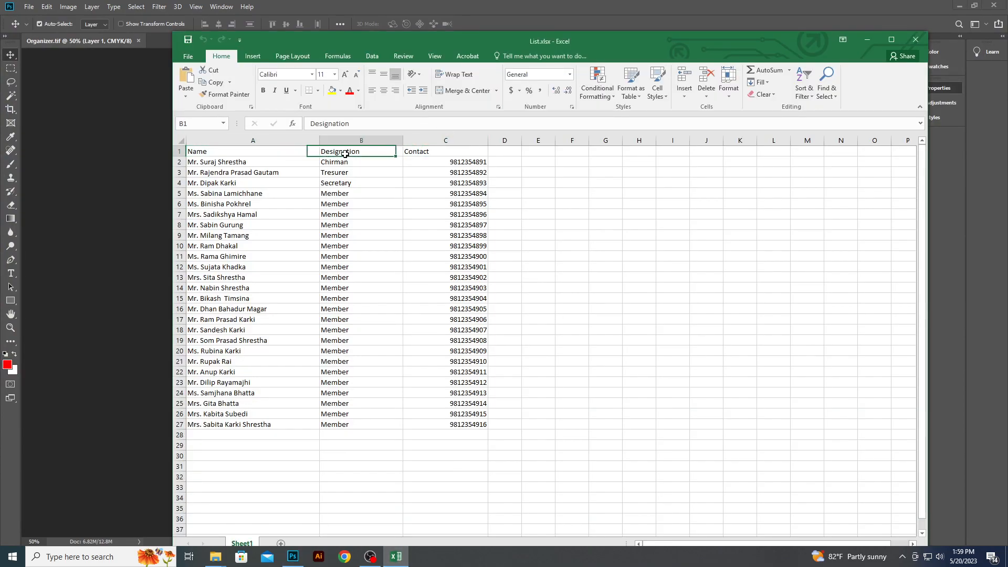
left_click(430, 151)
left_click(165, 355)
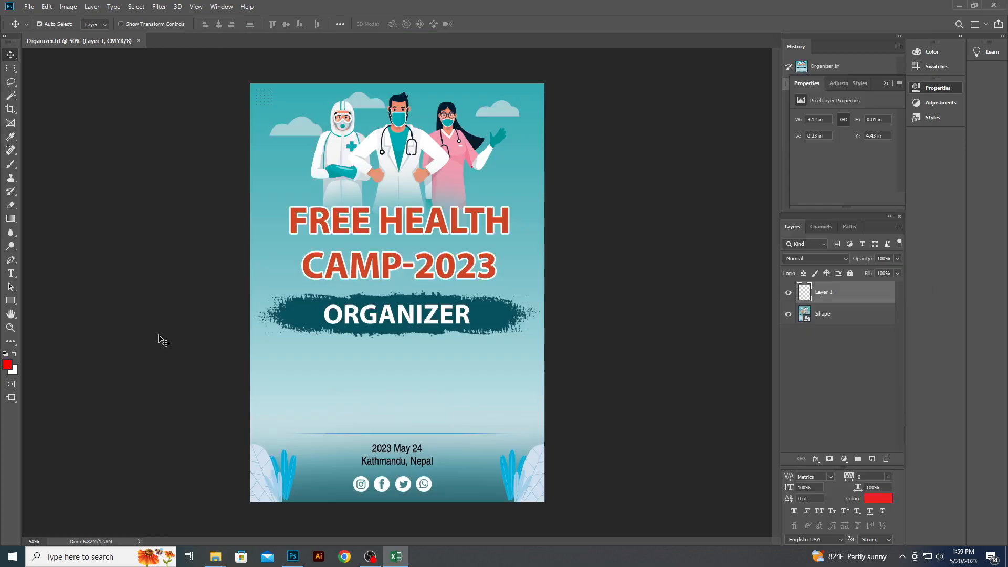
Add the text "Name" below the ORGANIZER banner in Photoshop, shift it toward the centre and place a duplicate directly beneath it
key("t")
left_click(362, 368)
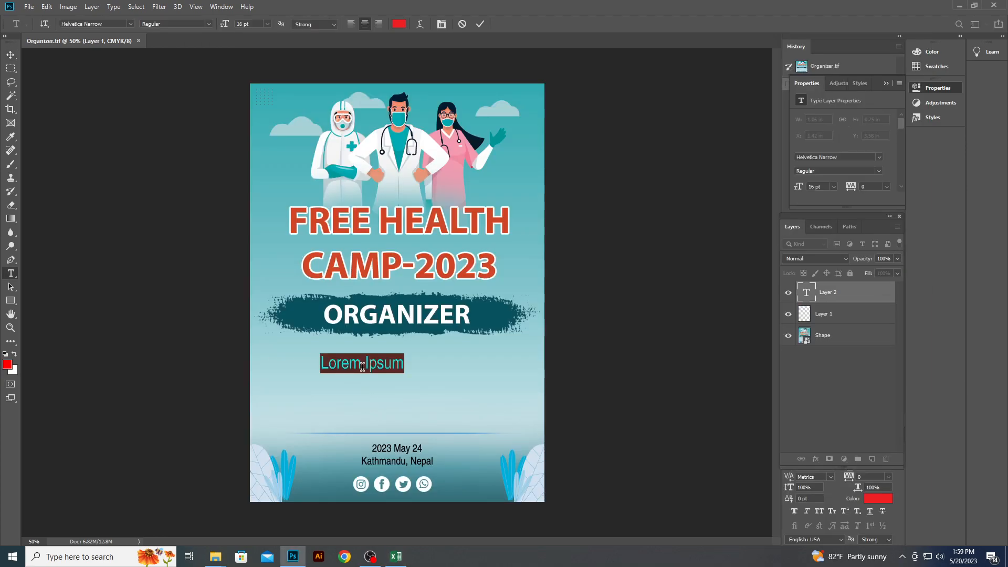
type("Name")
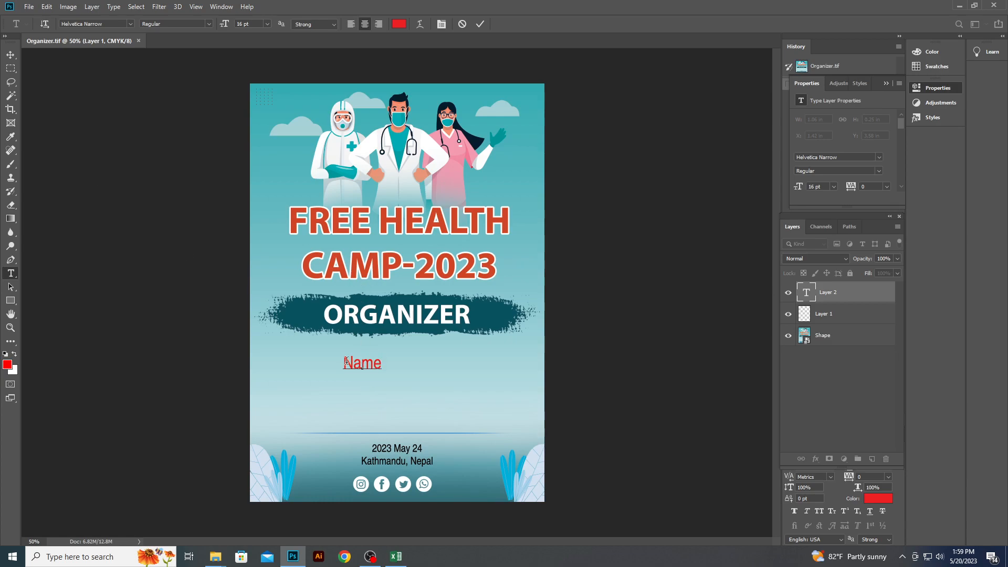
left_click(10, 54)
left_click_drag(362, 363, 387, 384)
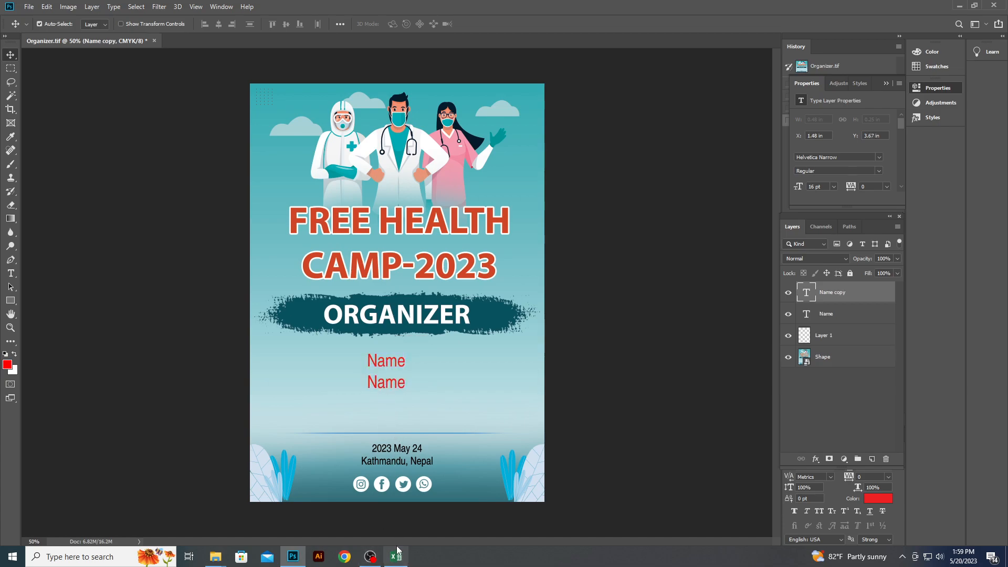
Examine the Name, Designation and Contact column headers in the Excel list and return to the card in Photoshop
left_click(395, 557)
left_click(225, 154)
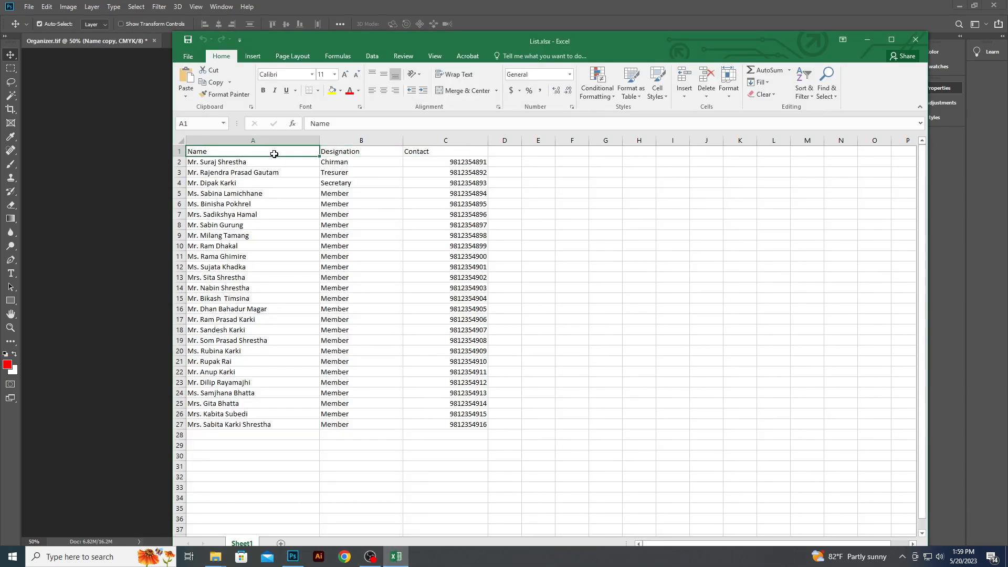
left_click(347, 154)
left_click(424, 152)
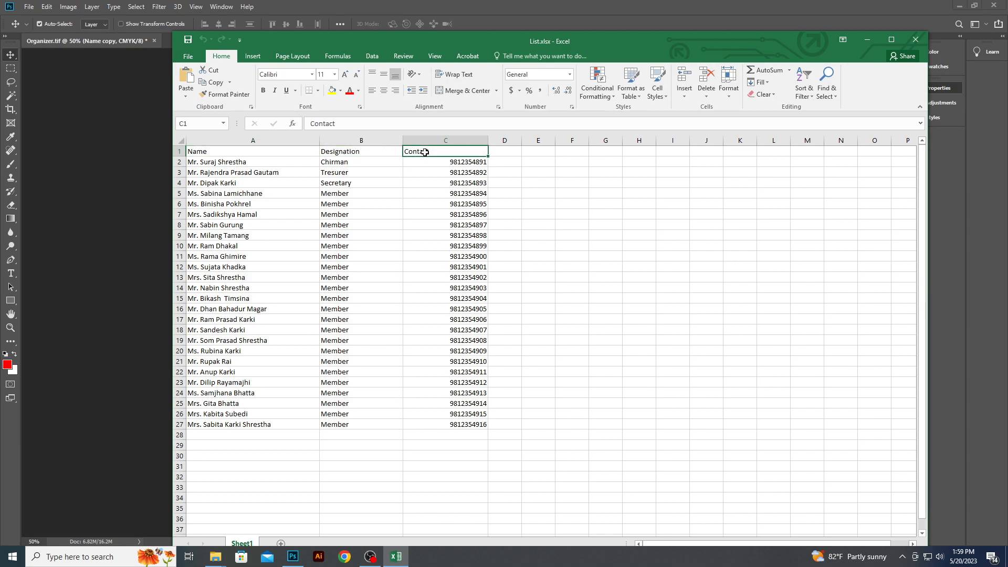
left_click(247, 152)
left_click(365, 153)
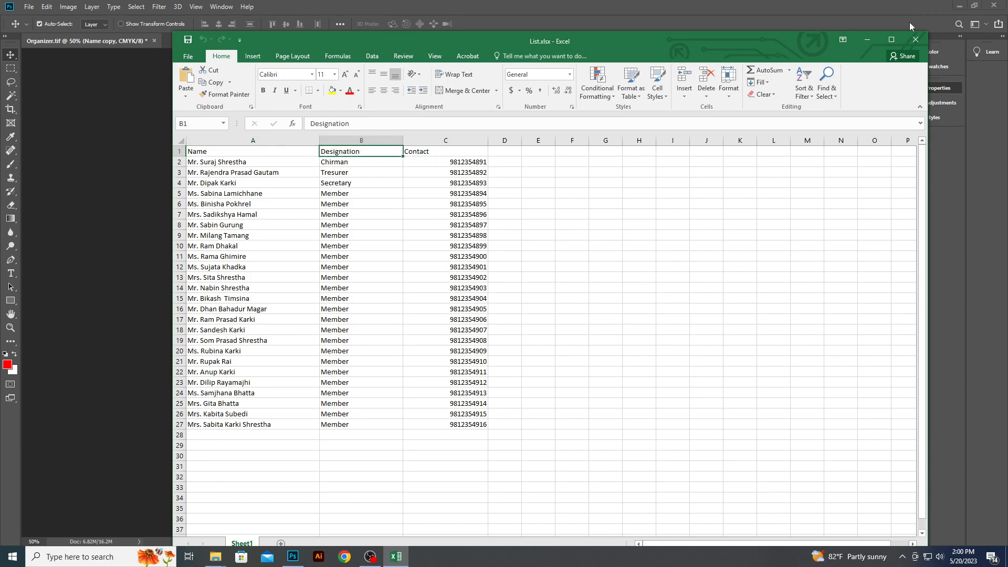
left_click(874, 41)
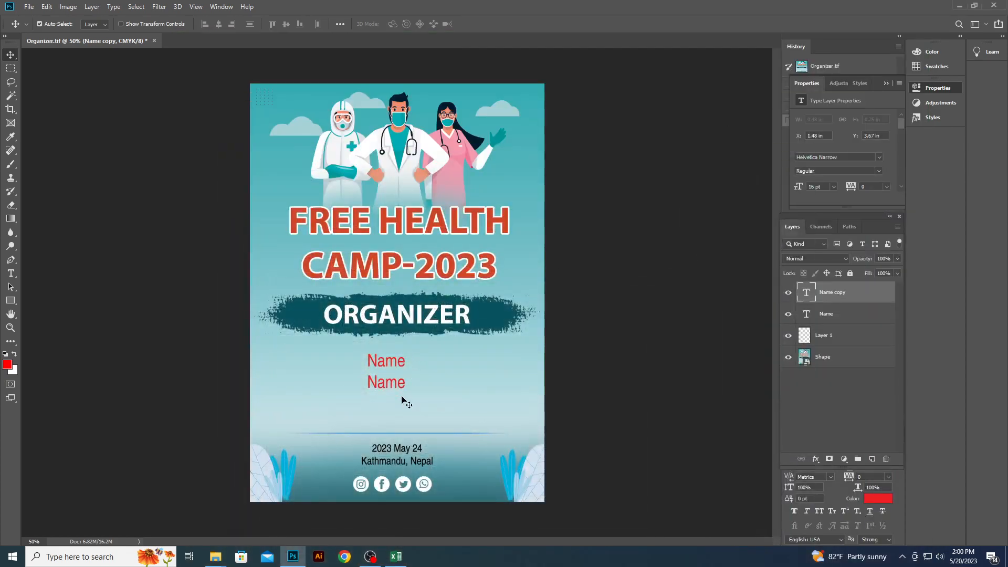
Change the lower duplicate text to "Designation"
key("t")
double_click(397, 382)
type("Designation")
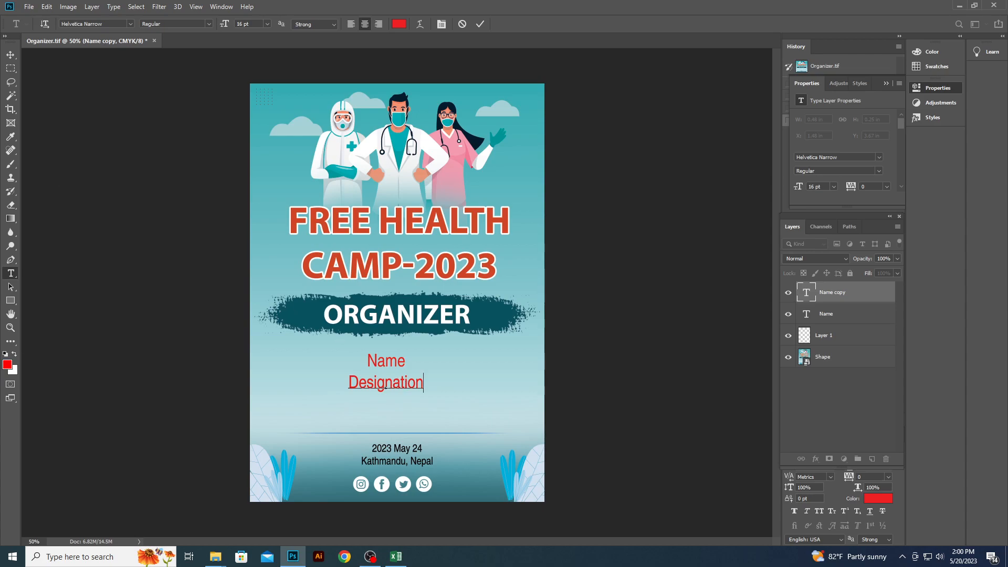
left_click(10, 54)
Duplicate the Designation text directly below itself and change the copy to "Contact"
left_click_drag(411, 384, 411, 402)
key("t")
double_click(394, 405)
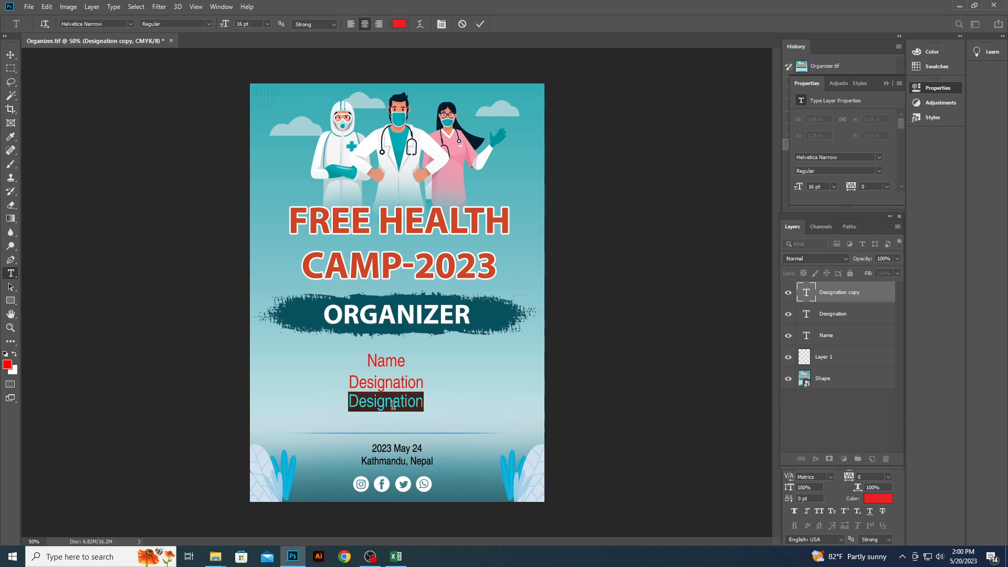
type("N")
key("BackSpace")
type("Contact")
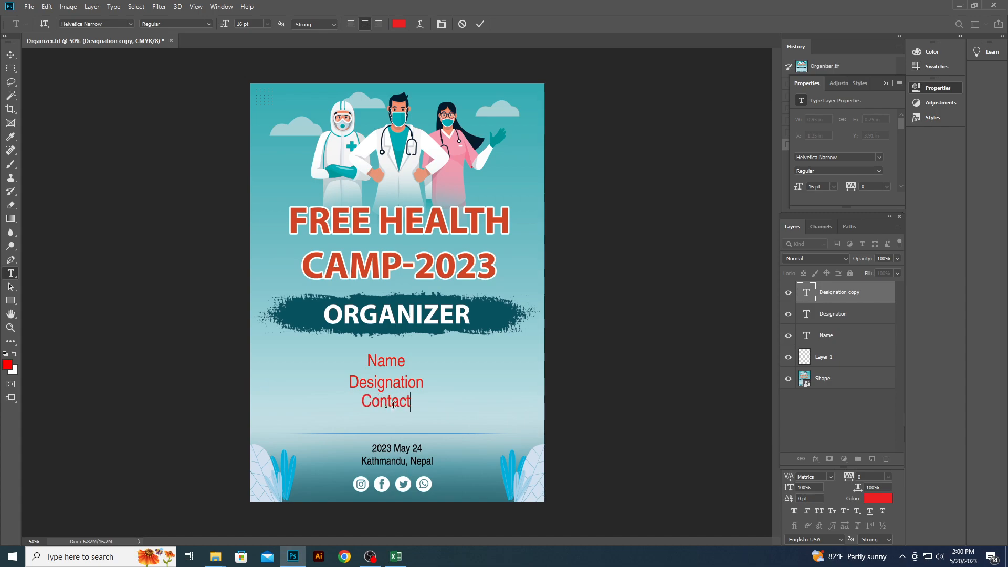
left_click(10, 55)
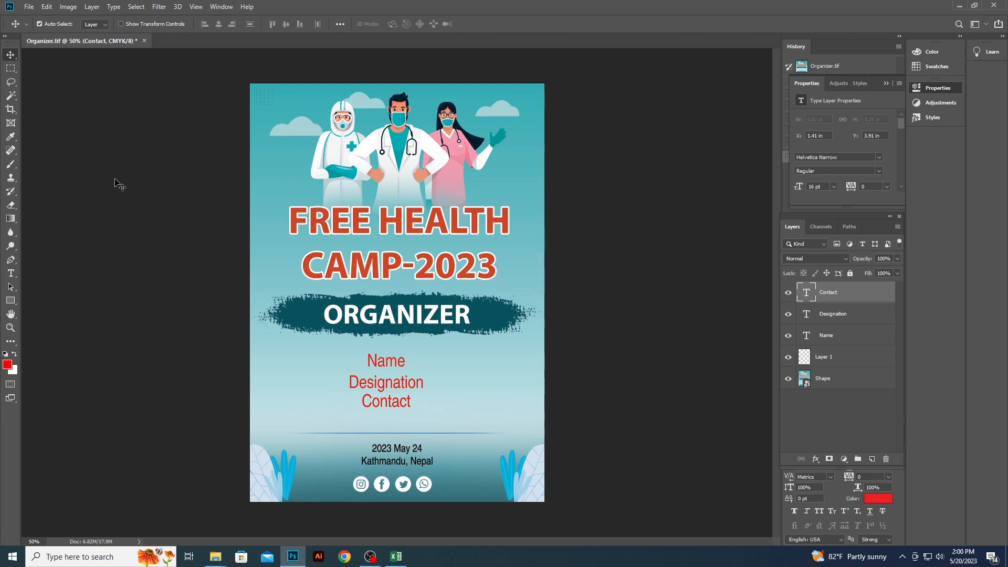
Move the Contact text slightly down and adjust the Designation text to space the three lines evenly
left_click(181, 210)
left_click(394, 403)
left_click_drag(394, 403, 395, 410)
left_click_drag(392, 383, 394, 384)
Centre the Name, Designation and Contact texts horizontally on the card and clear the selection
left_click(398, 407, "shift")
left_click(395, 385, "shift")
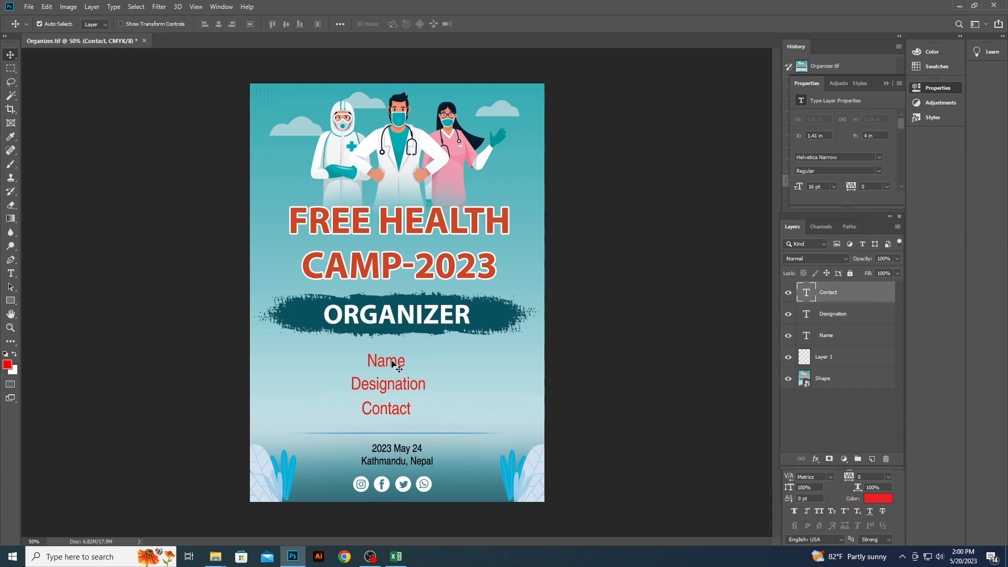
left_click(389, 361, "shift")
key("ctrl+a")
left_click(219, 23)
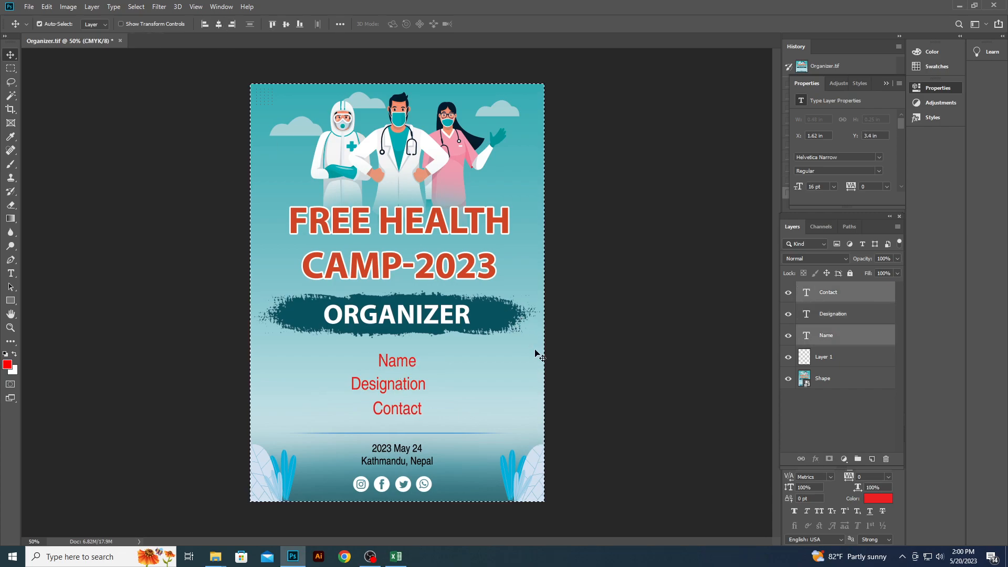
left_click(416, 387)
left_click(220, 26)
key("ctrl+d")
left_click(597, 336)
Set the Name text to the Bold font style and move the Name and Designation texts slightly down
key("t")
left_click(397, 362)
key("ctrl+a")
left_click(209, 24)
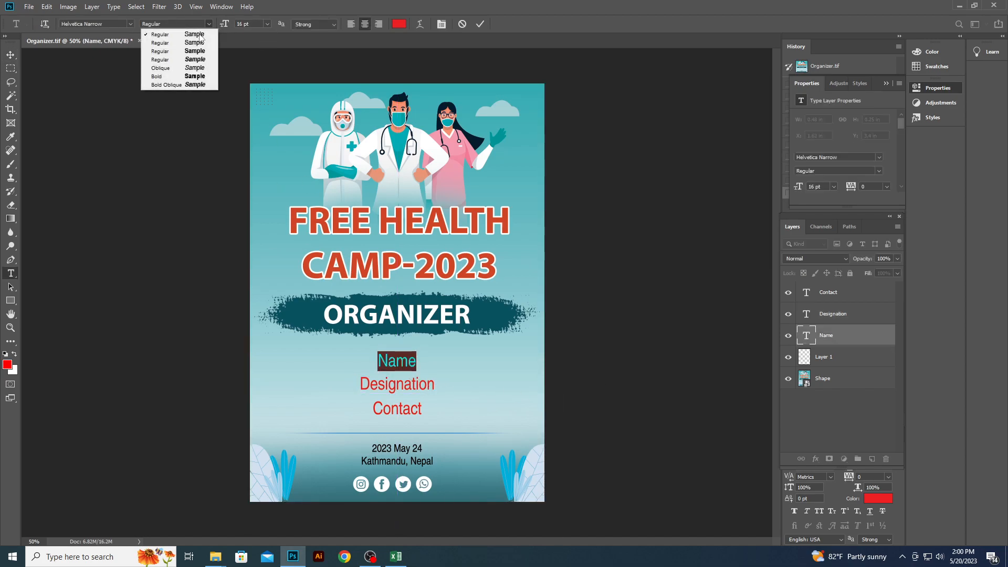
left_click(173, 77)
left_click(10, 55)
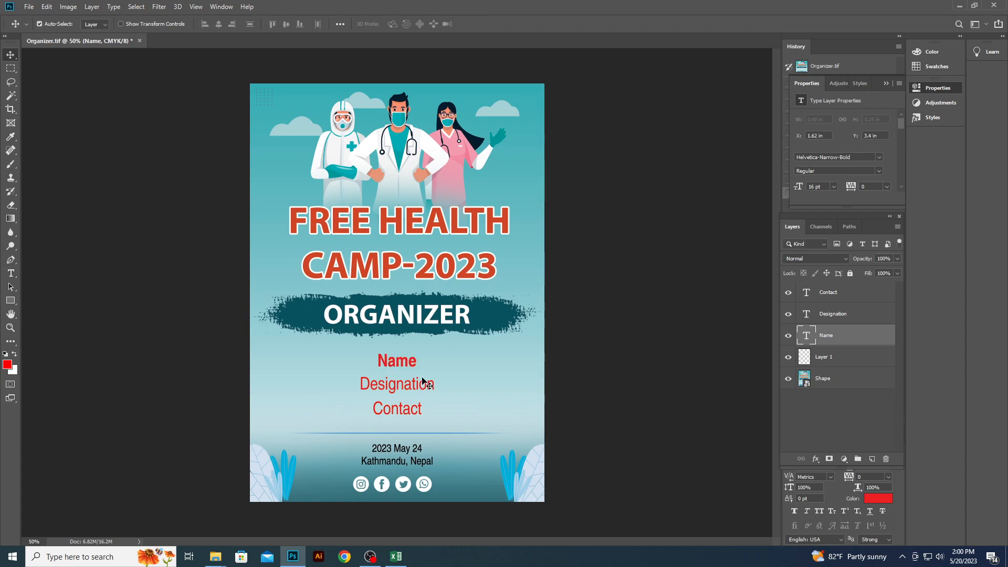
left_click_drag(405, 367, 406, 394)
Sample the dark teal of the ORGANIZER brush stroke as foreground colour and fill the Designation and Contact texts with it
left_click(8, 364)
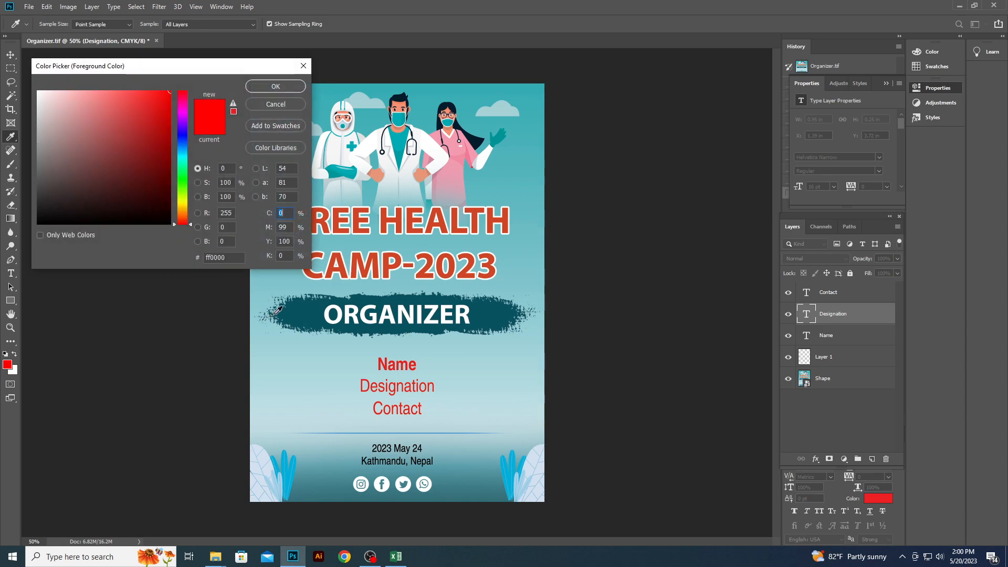
left_click(287, 311)
left_click(276, 87)
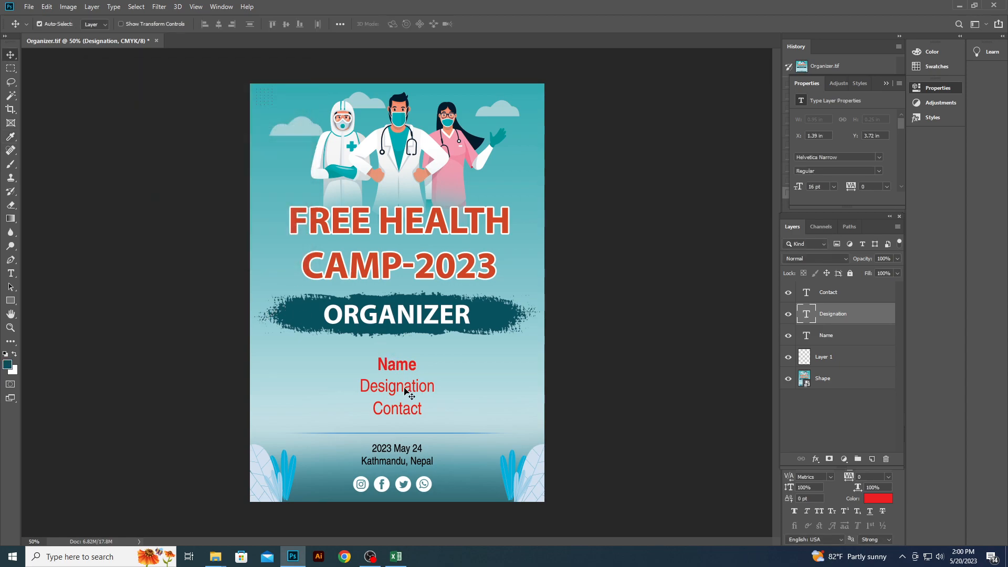
key("alt+BackSpace")
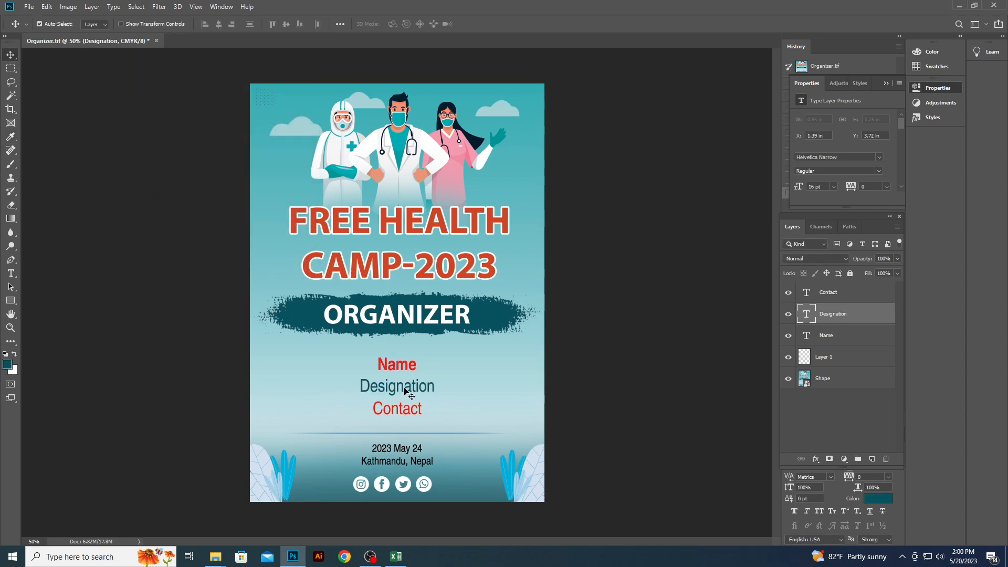
left_click(404, 411)
key("alt+BackSpace")
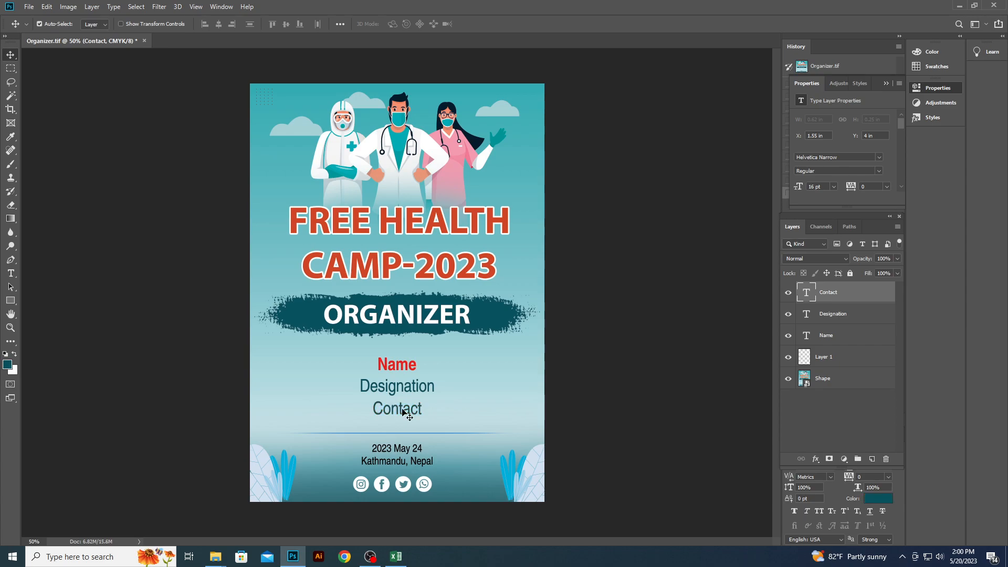
Scale the Name text up proportionally to about 114%
left_click(400, 368)
key("ctrl+t")
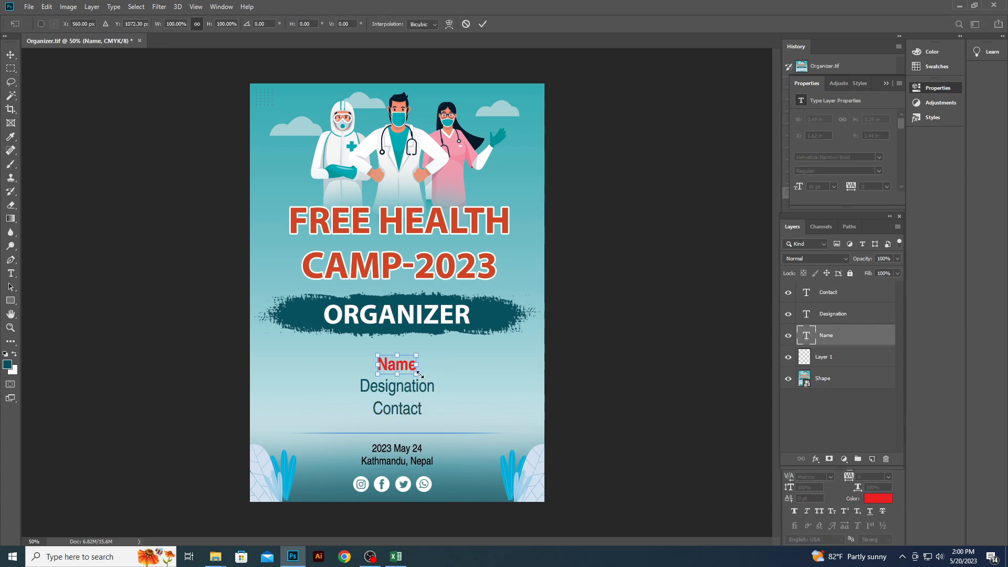
left_click_drag(420, 374, 427, 379)
key("Return")
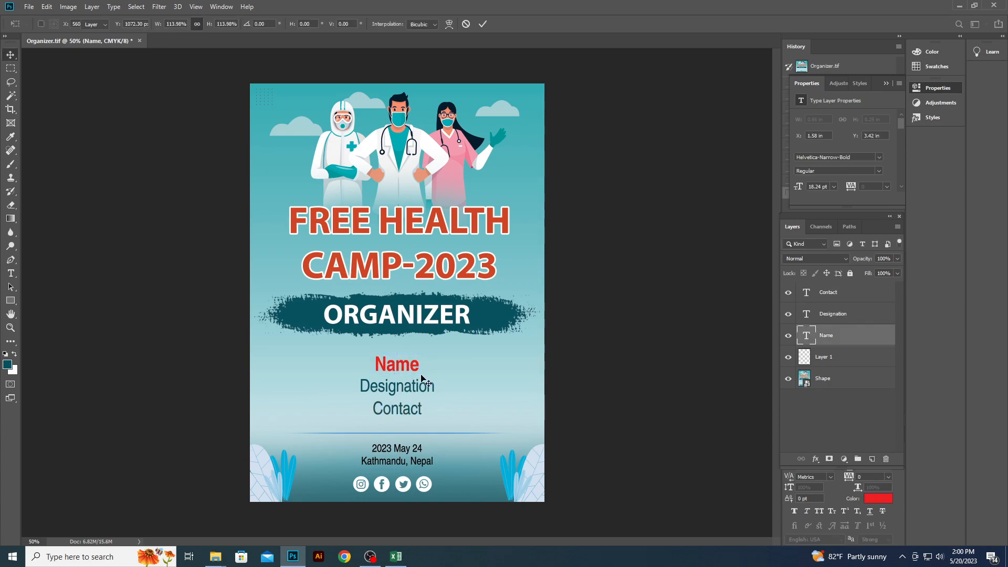
left_click(608, 368)
Nudge the Designation text slightly down to balance the spacing between the three lines
left_click(407, 389)
key("Down")
key("Down")
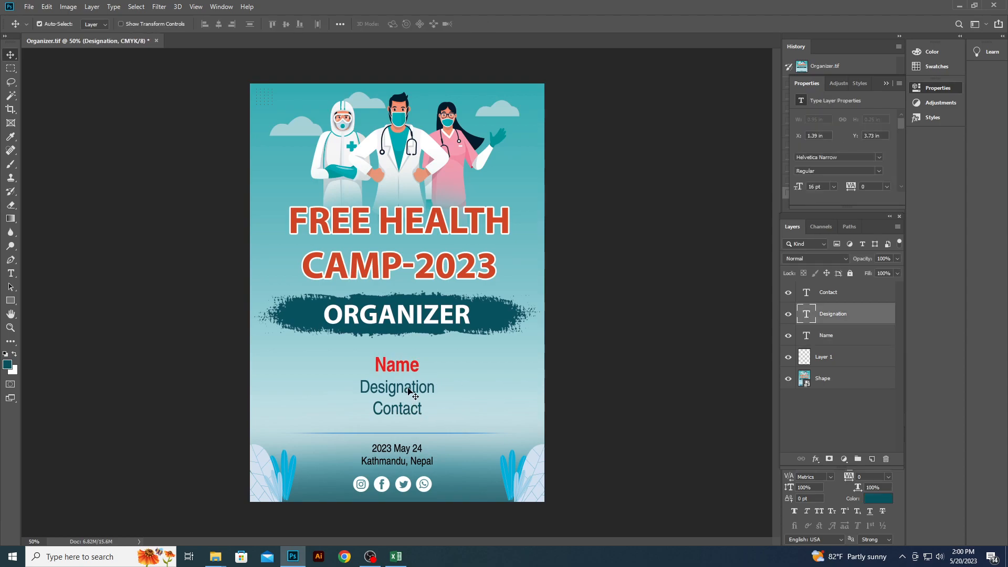
left_click(581, 385)
left_click(536, 391)
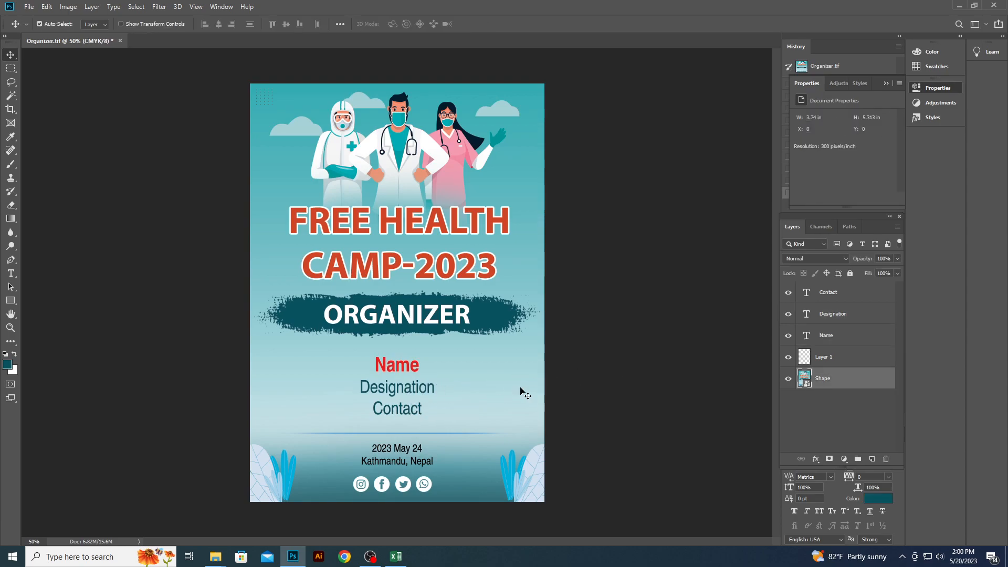
left_click(826, 338)
left_click(829, 291)
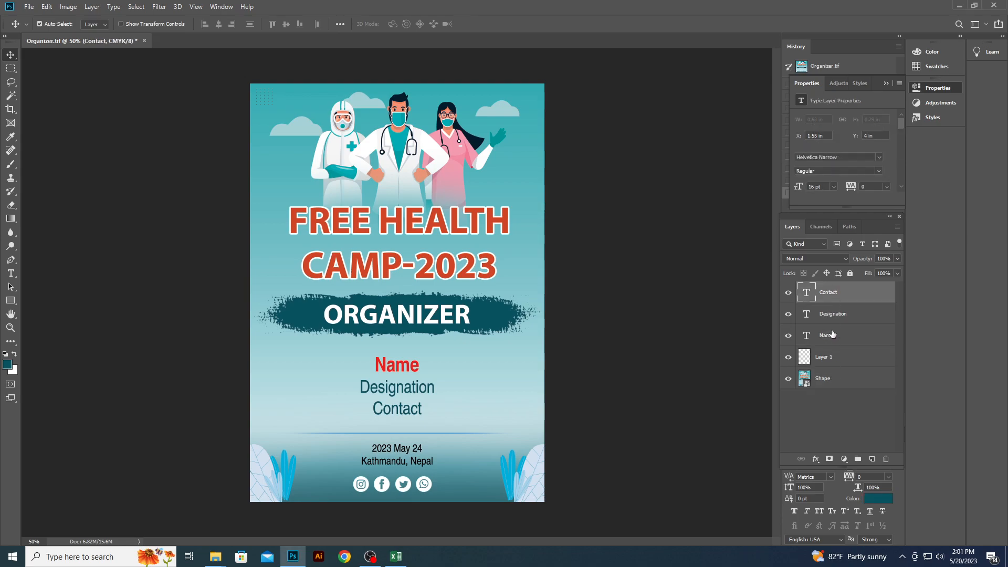
left_click(602, 317)
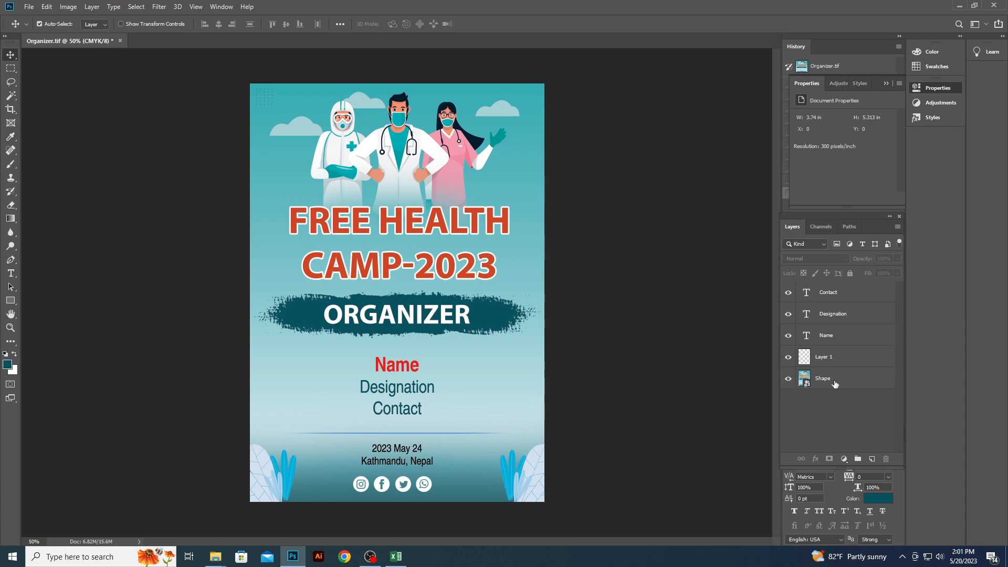
left_click(827, 337)
left_click(834, 295)
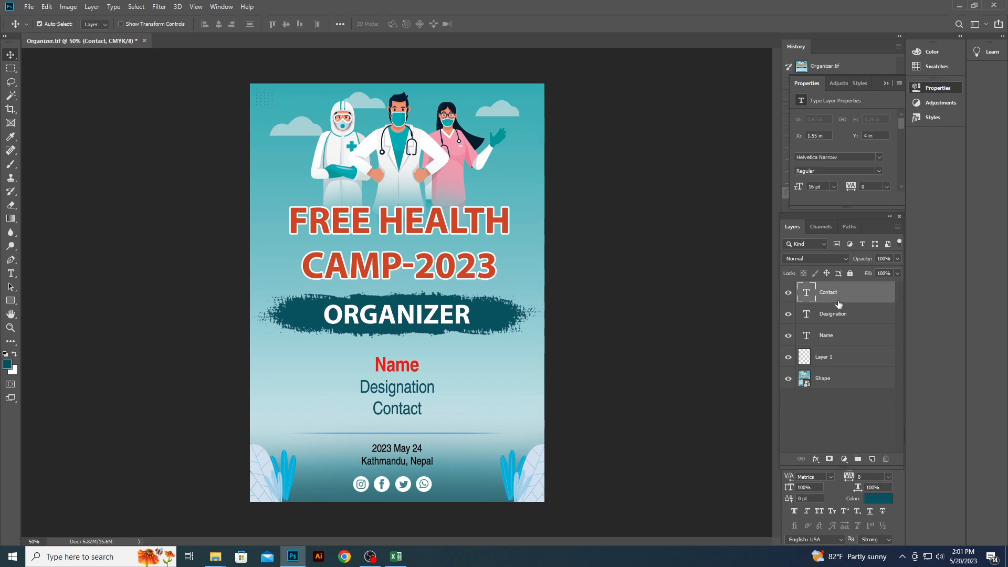
left_click(677, 326)
Define a Text Replacement variable called Name for the Name text layer
left_click(829, 342)
left_click(72, 9)
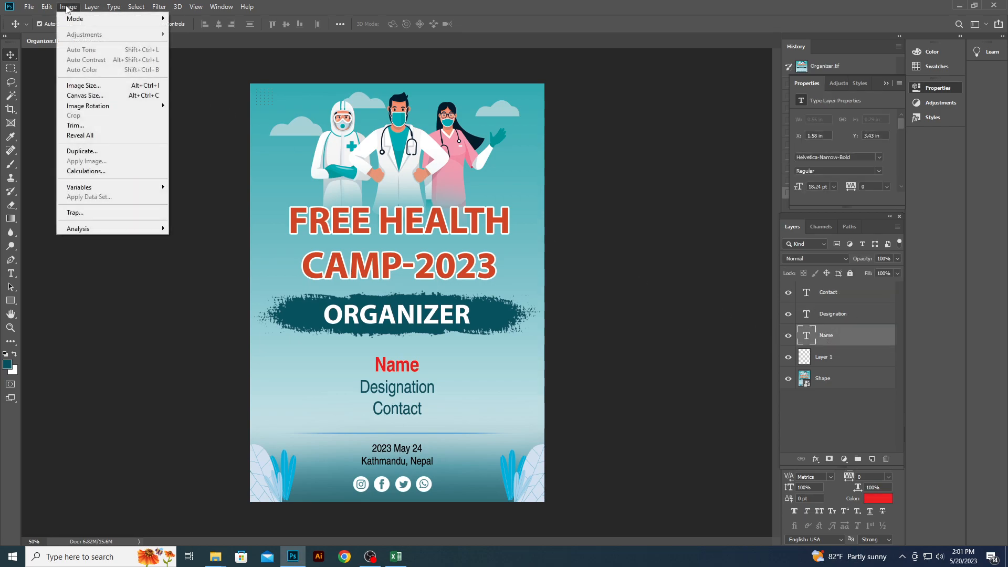
mouse_move(104, 189)
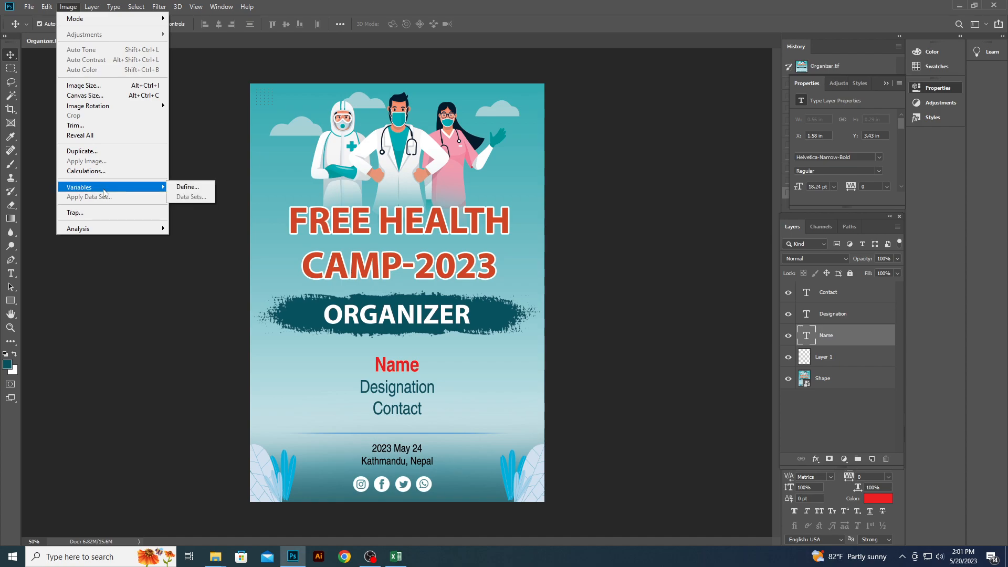
left_click(186, 187)
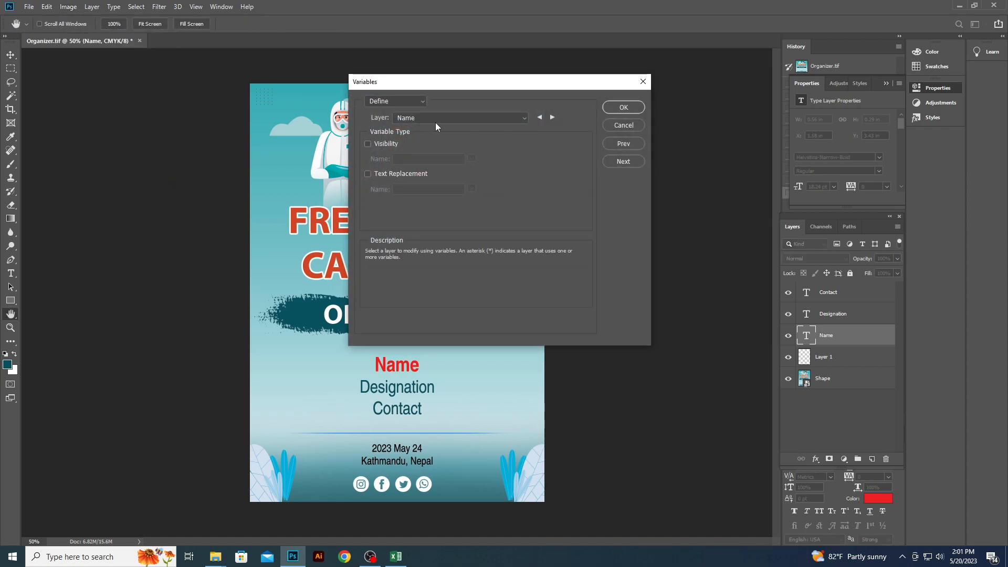
left_click(519, 118)
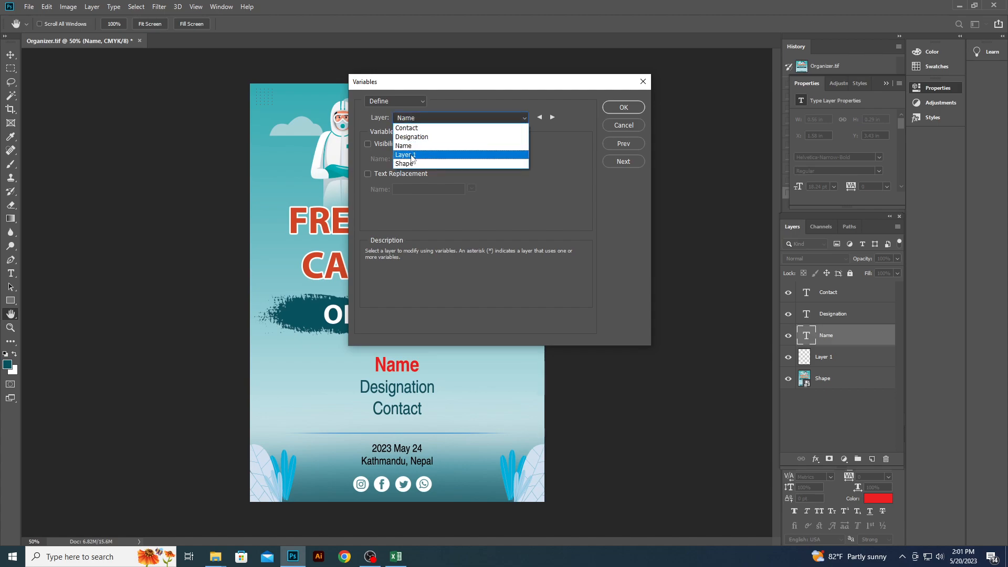
left_click(412, 146)
left_click(368, 174)
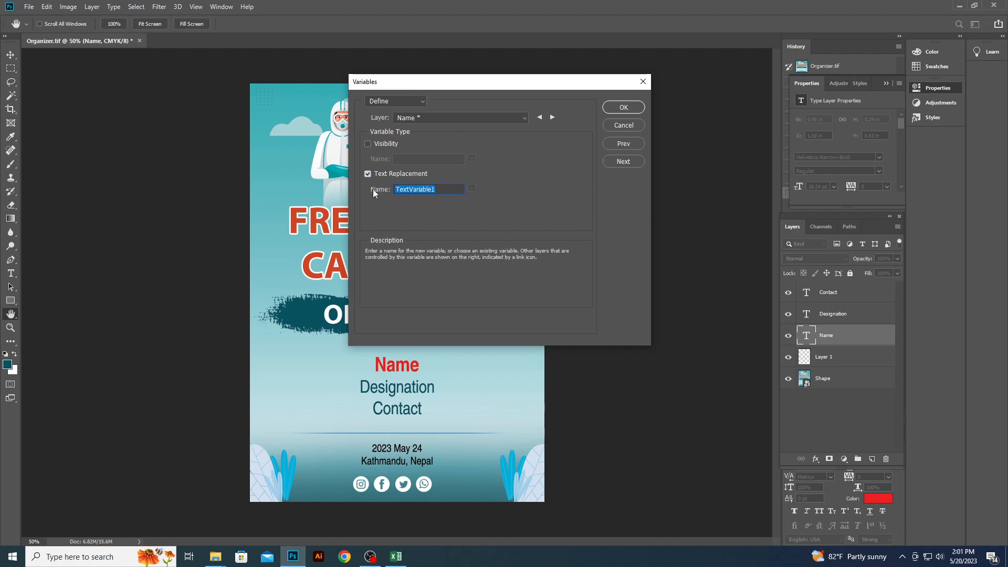
type("Name")
Define a Text Replacement variable called Contact for the Contact layer
left_click(553, 117)
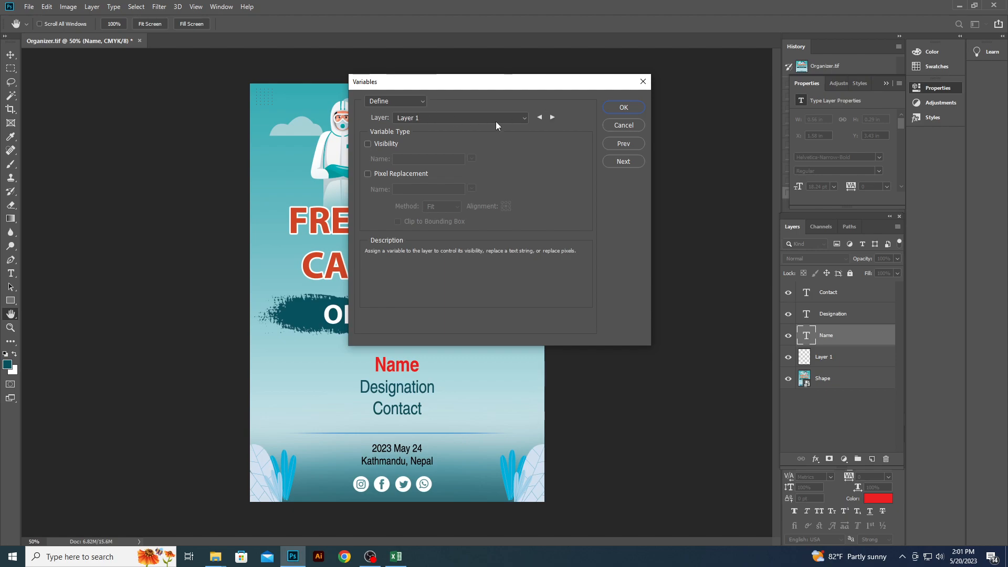
left_click(551, 117)
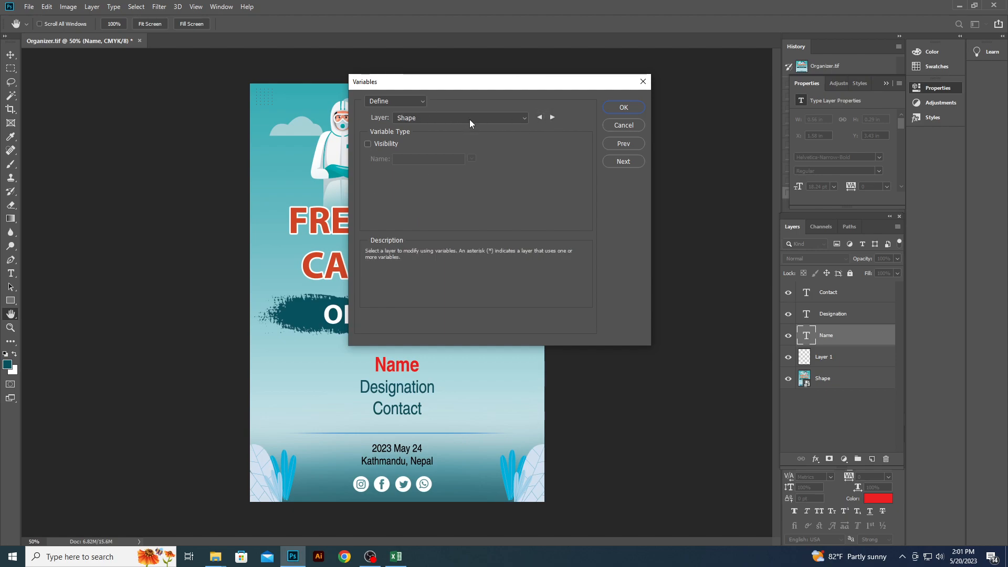
left_click(551, 119)
left_click(376, 173)
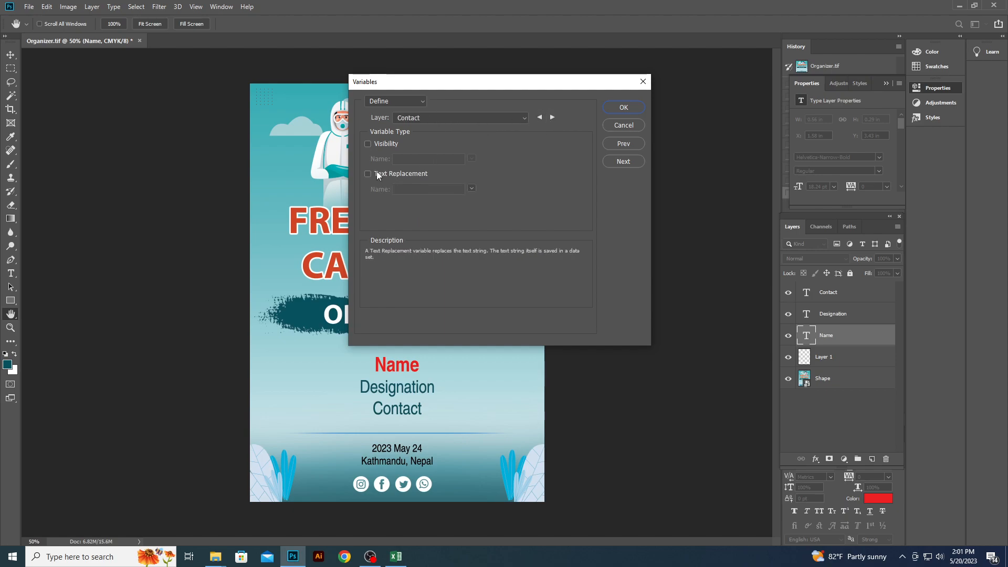
left_click_drag(452, 189, 355, 185)
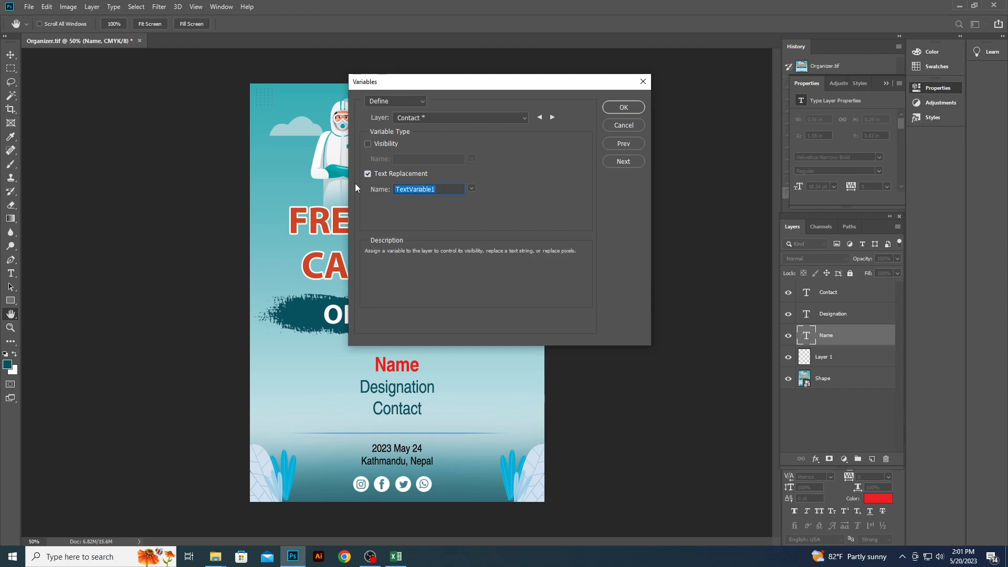
type("C")
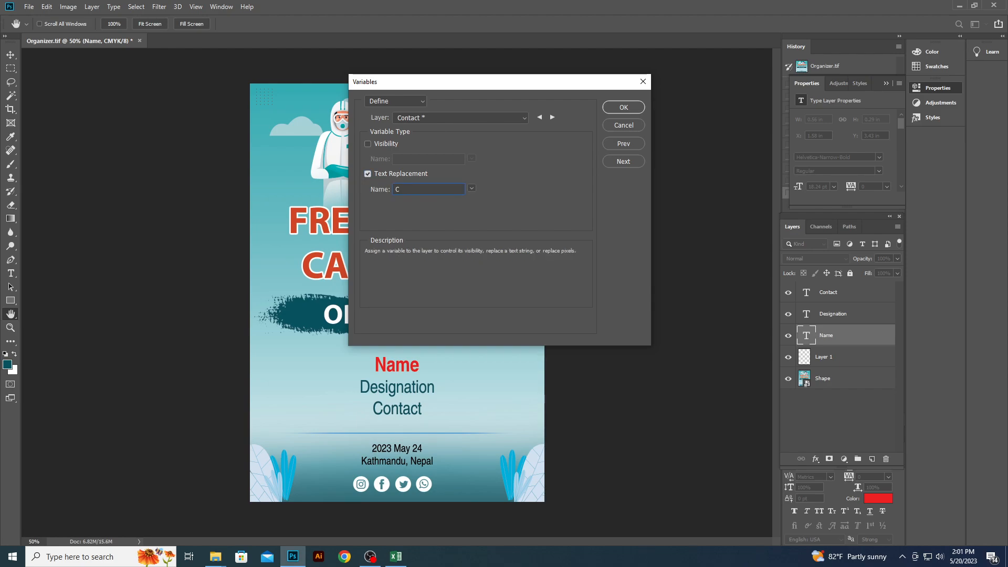
type("ontact")
Define a Text Replacement variable called Designation for the Designation layer and accept the variable definitions
left_click(552, 117)
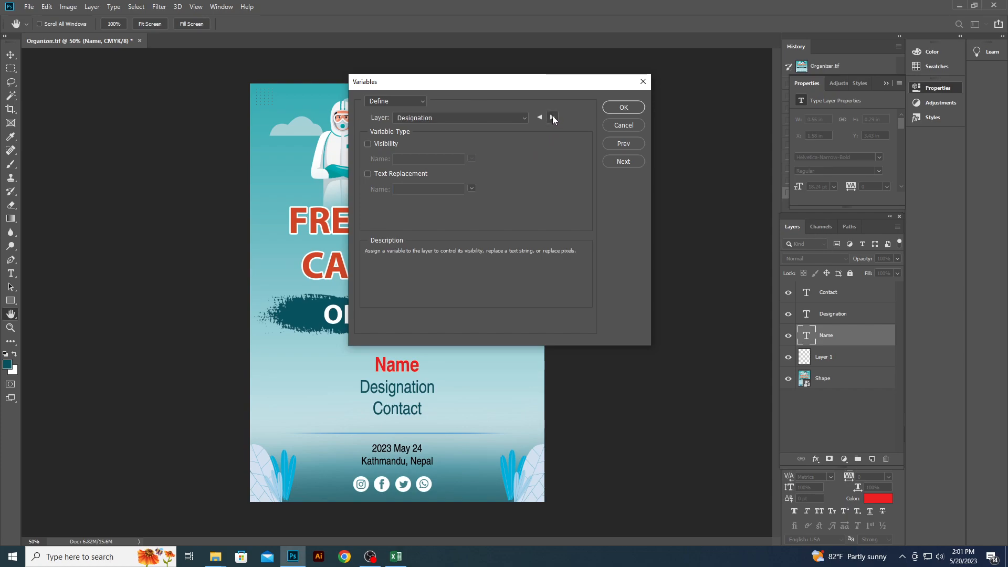
double_click(413, 189)
type("Designation")
left_click(622, 108)
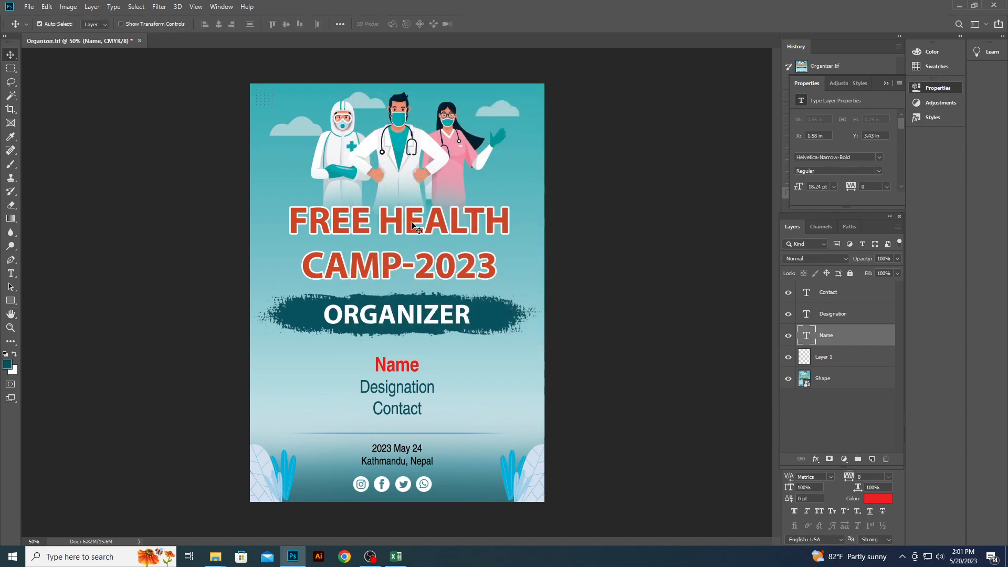
Switch to Excel and save the list as List.csv in CSV (Macintosh) format in the Organizer Card folder
left_click(395, 556)
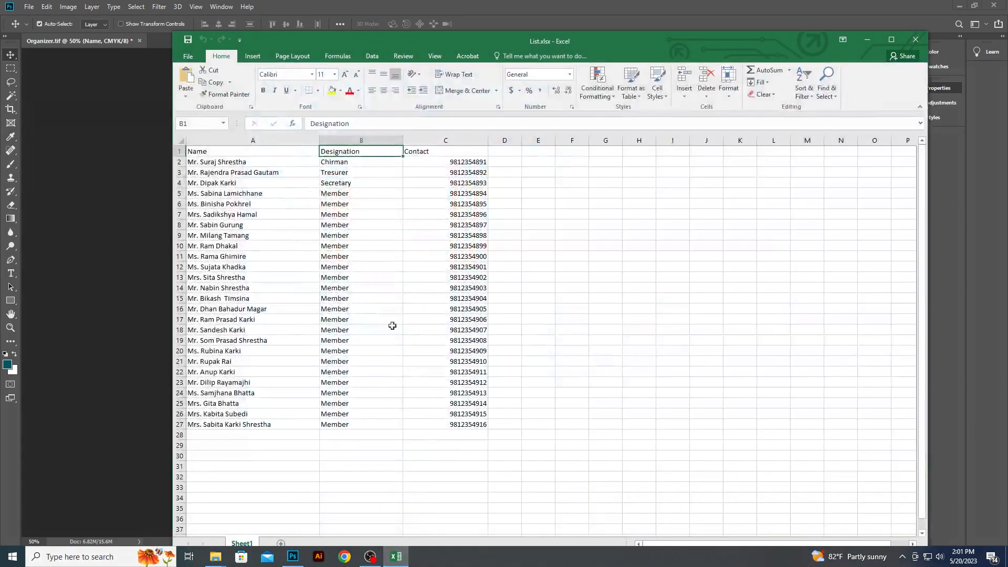
left_click(188, 58)
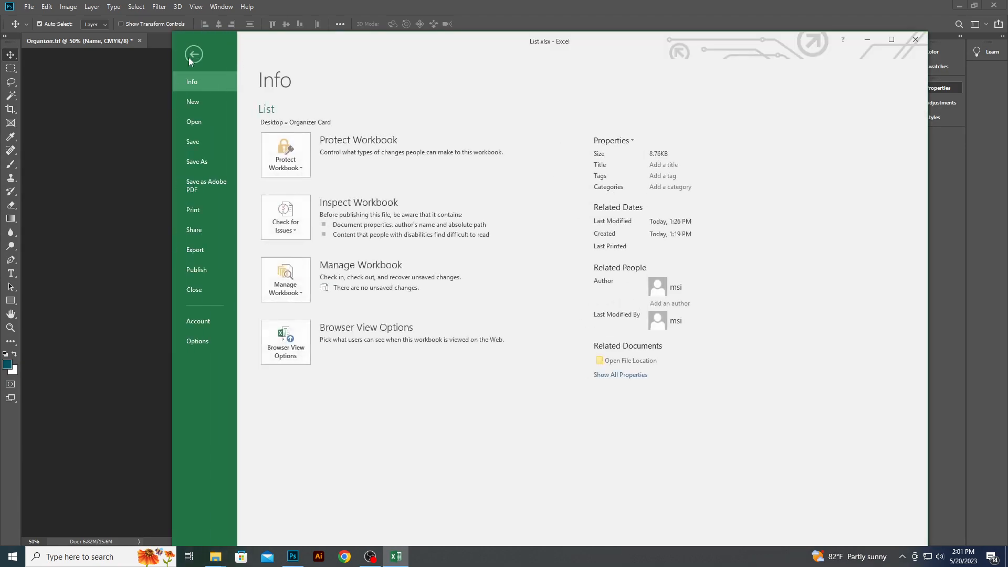
left_click(195, 161)
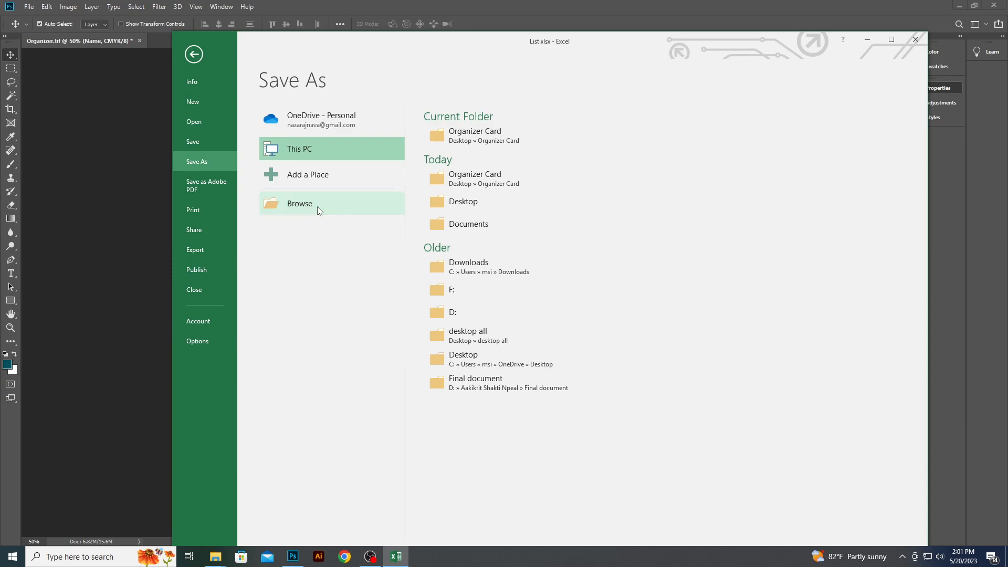
left_click(317, 206)
left_click(290, 418)
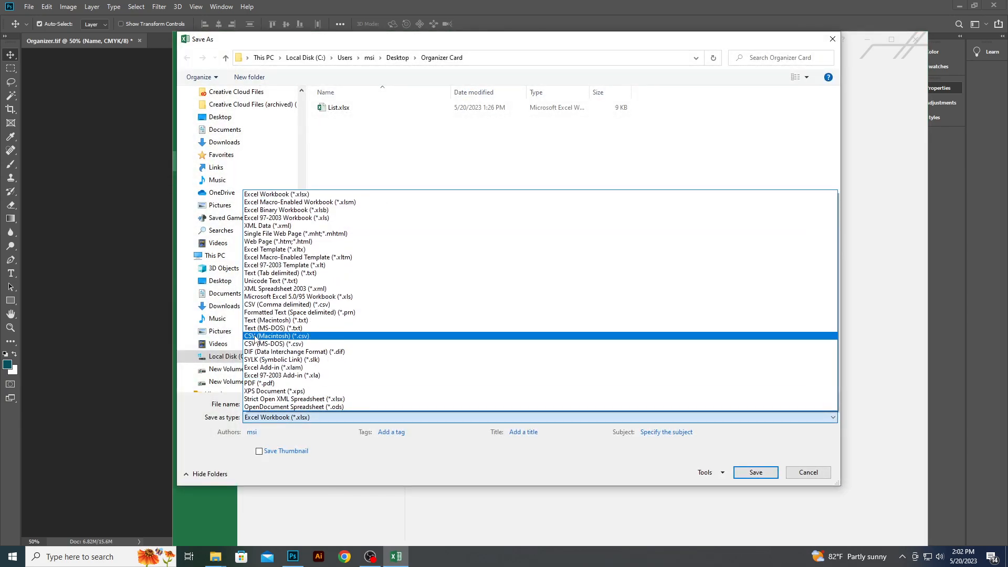
left_click(256, 336)
left_click(755, 470)
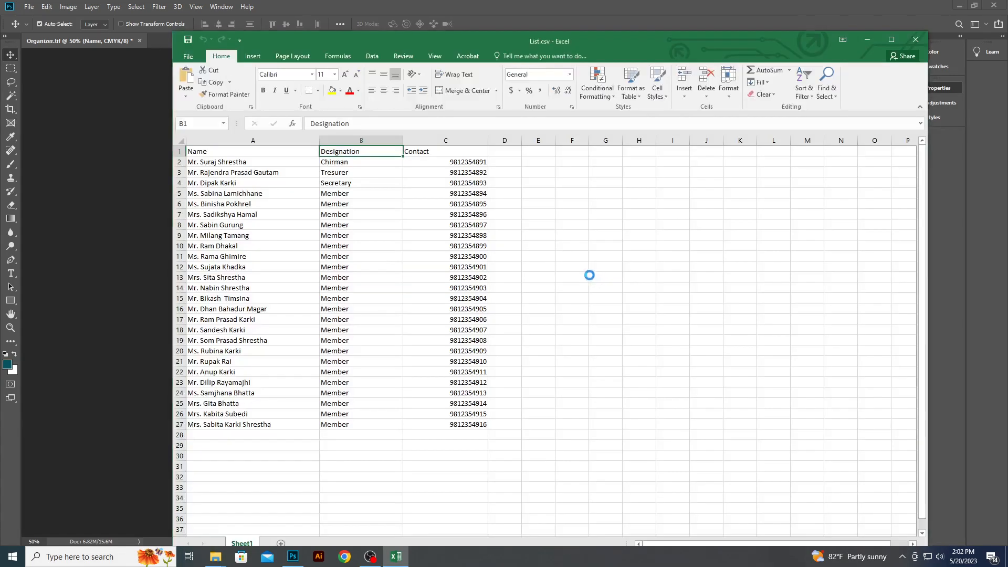
Close List.csv in Excel without saving changes and locate the CSV file in the Organizer Card folder
left_click(477, 311)
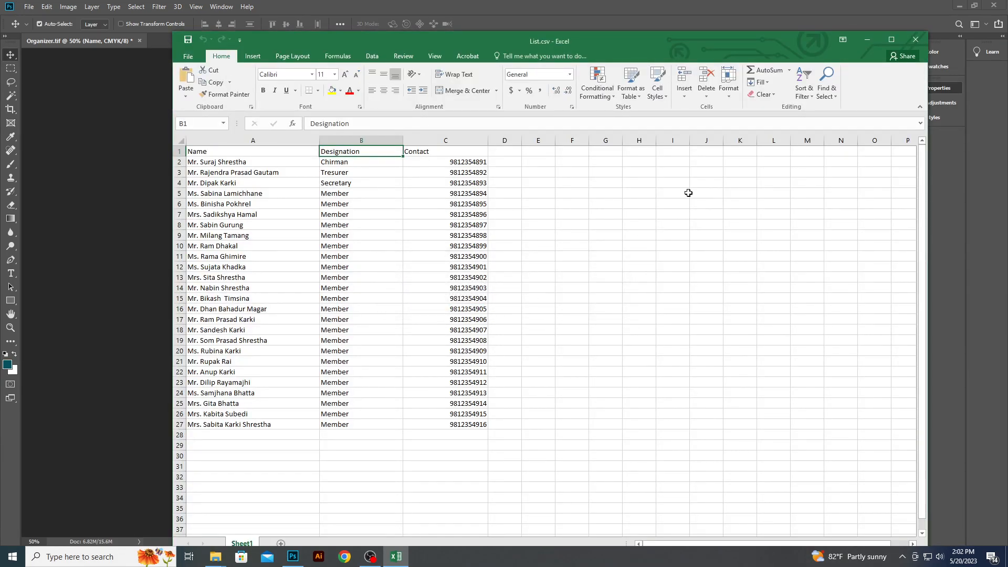
left_click(914, 40)
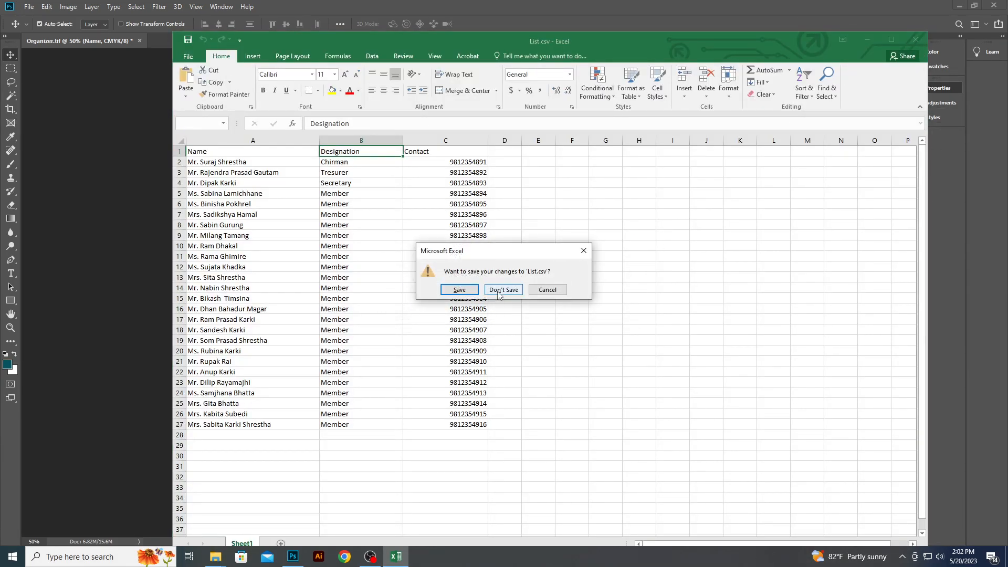
left_click(498, 294)
left_click(958, 6)
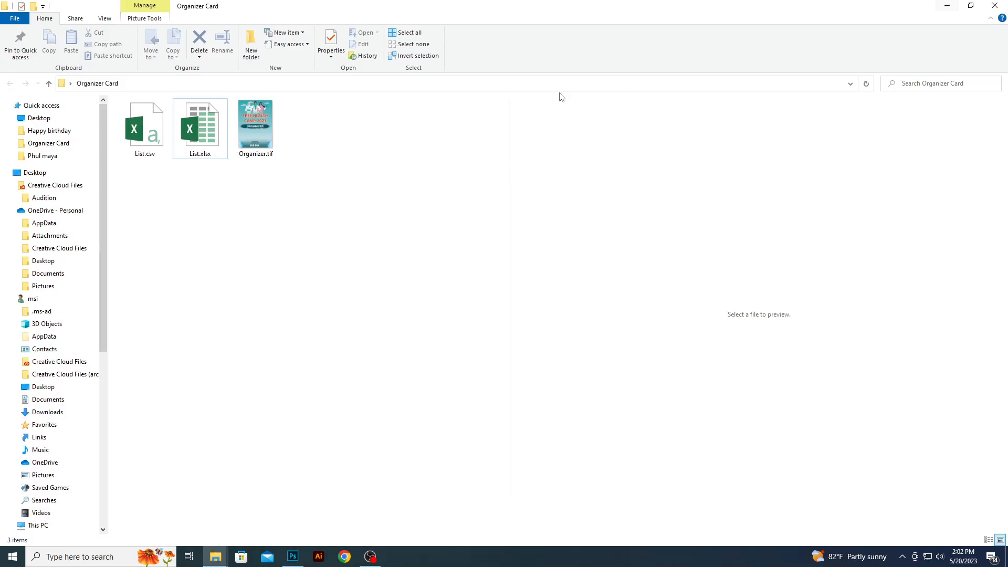
left_click(156, 137)
Return to Photoshop and open the data set import options for the card's variables
left_click(293, 555)
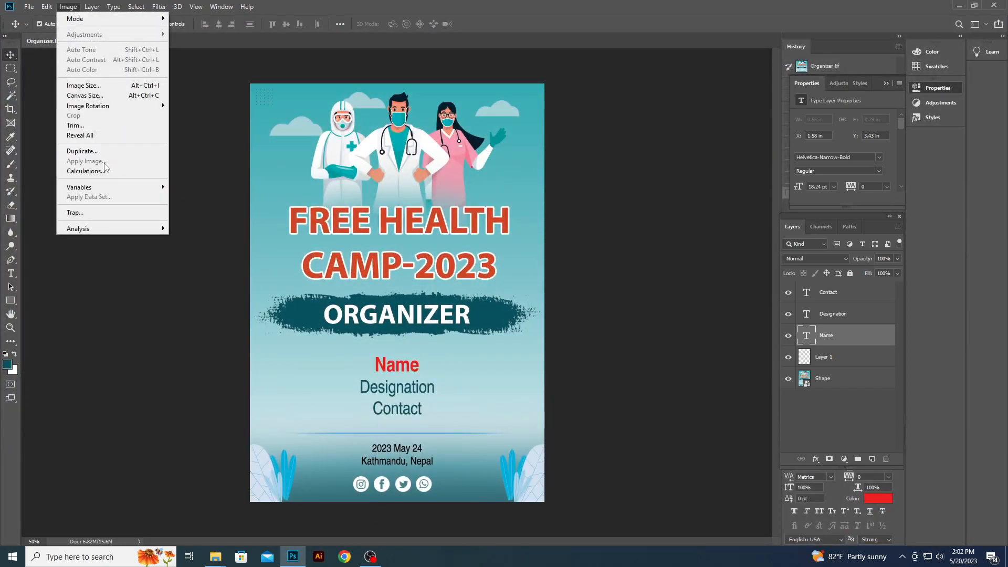
mouse_move(116, 187)
left_click(186, 197)
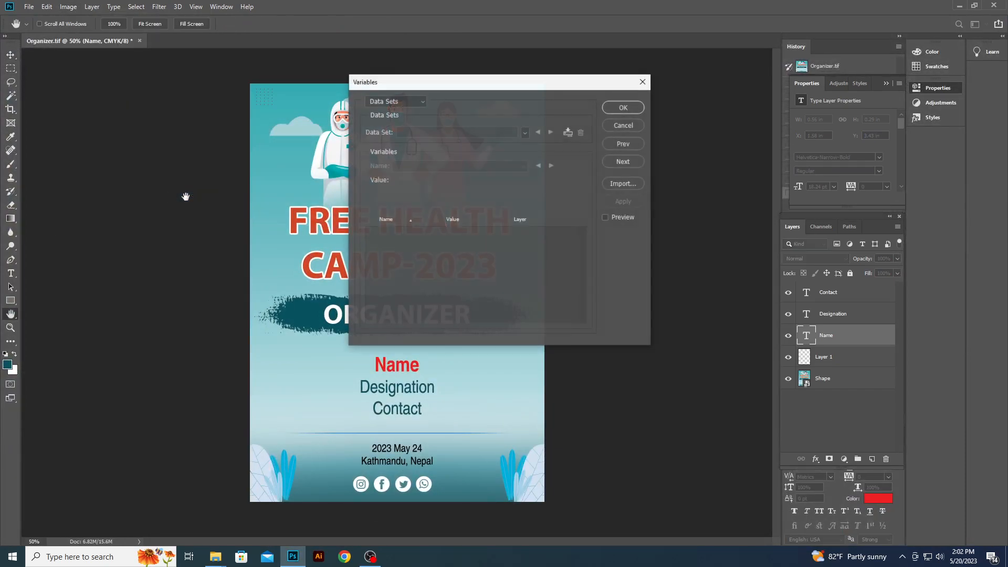
left_click(625, 184)
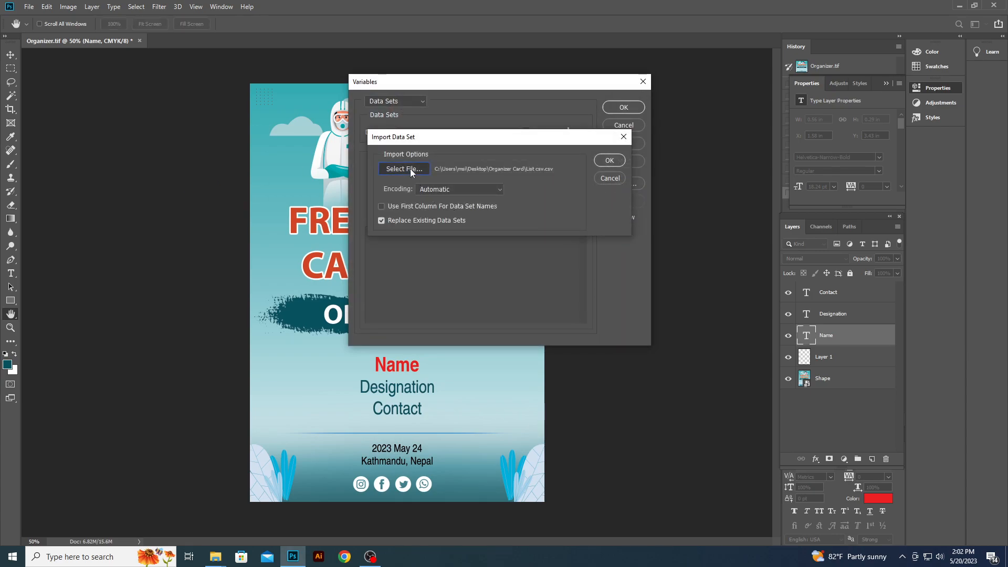
Choose List.csv from the Organizer Card folder on the Desktop and import it as data sets, replacing existing ones
left_click(410, 169)
scroll(433, 205, "up", 3)
scroll(368, 173, "up", 3)
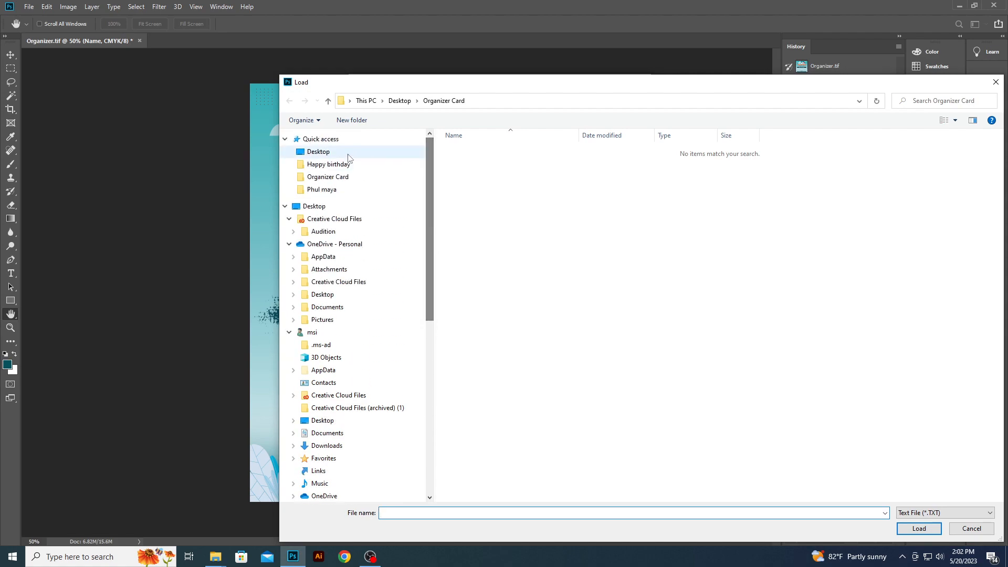
left_click(336, 151)
double_click(749, 173)
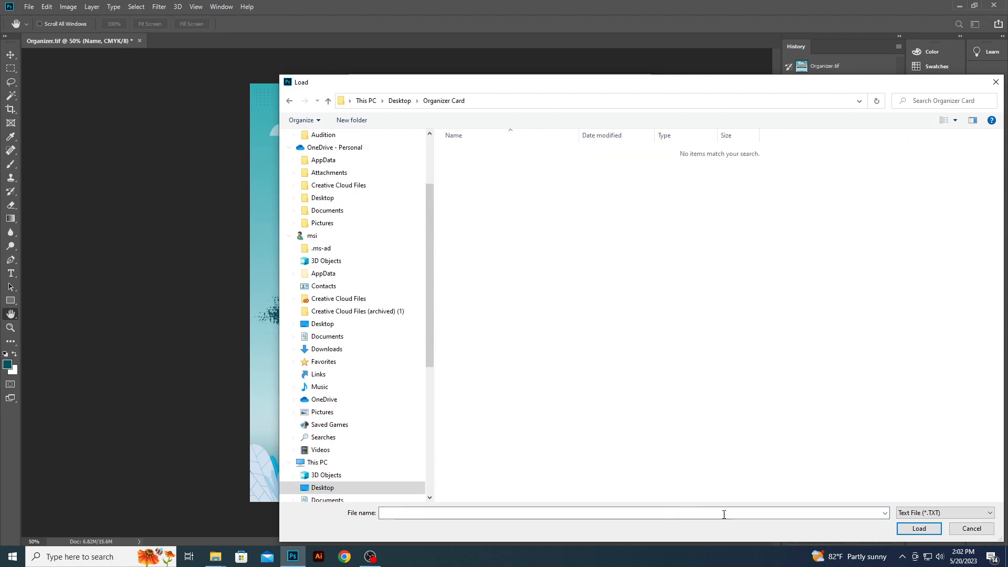
left_click(944, 512)
left_click(929, 526)
left_click(512, 152)
key("Return")
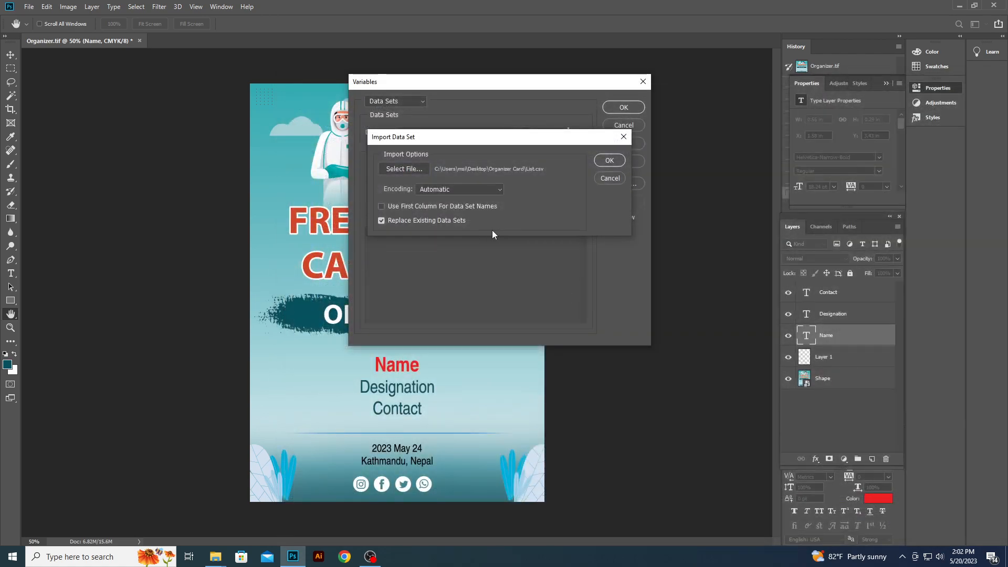
left_click(609, 161)
left_click(624, 107)
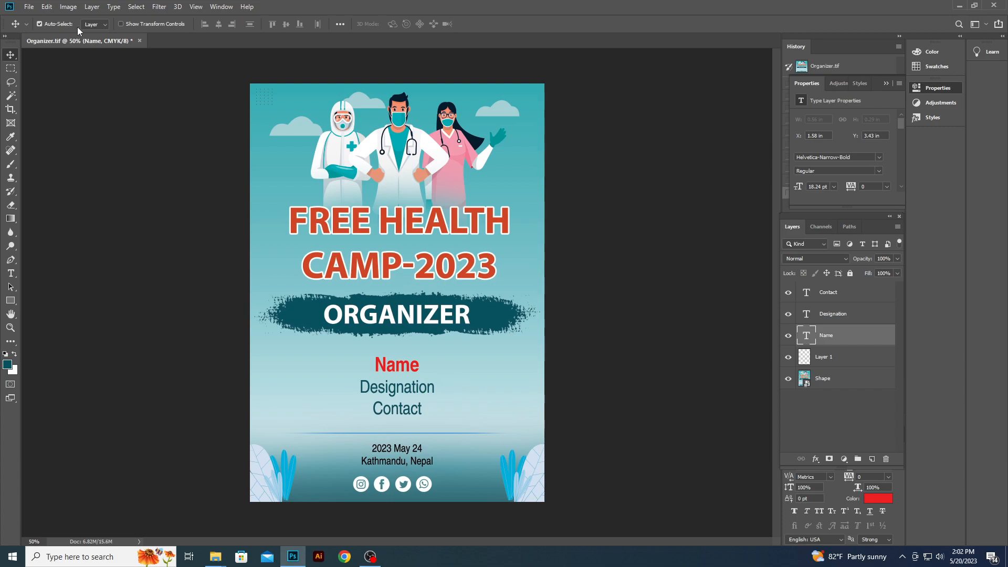
Start exporting the data sets as files and choose the Organizer Card folder on the Desktop as the destination
left_click(30, 7)
mouse_move(73, 150)
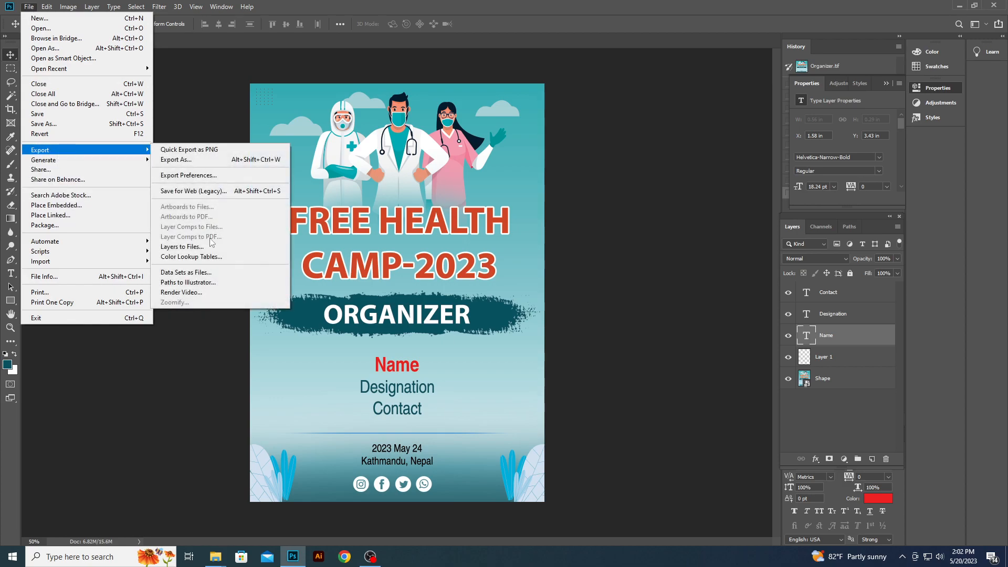
left_click(190, 274)
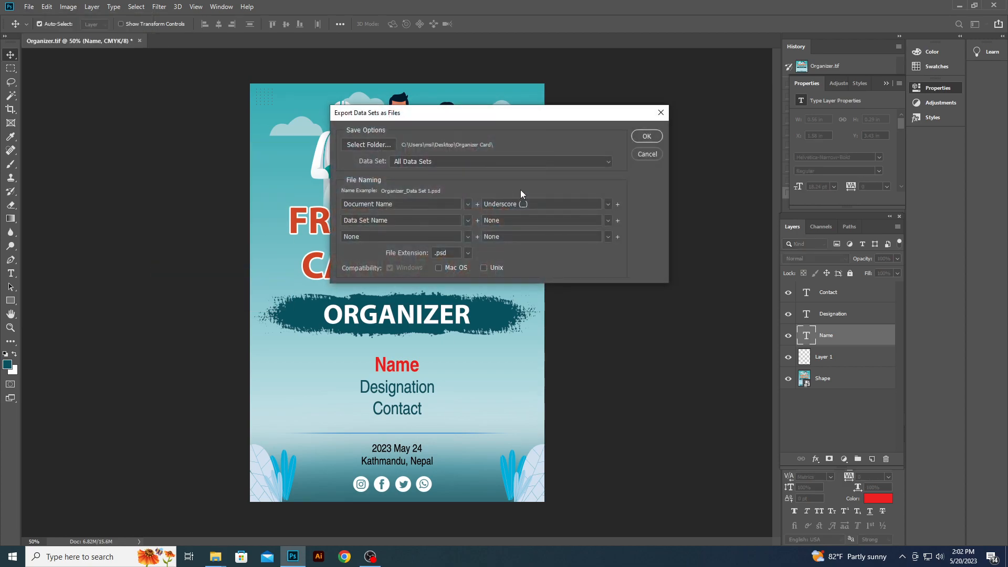
left_click(370, 146)
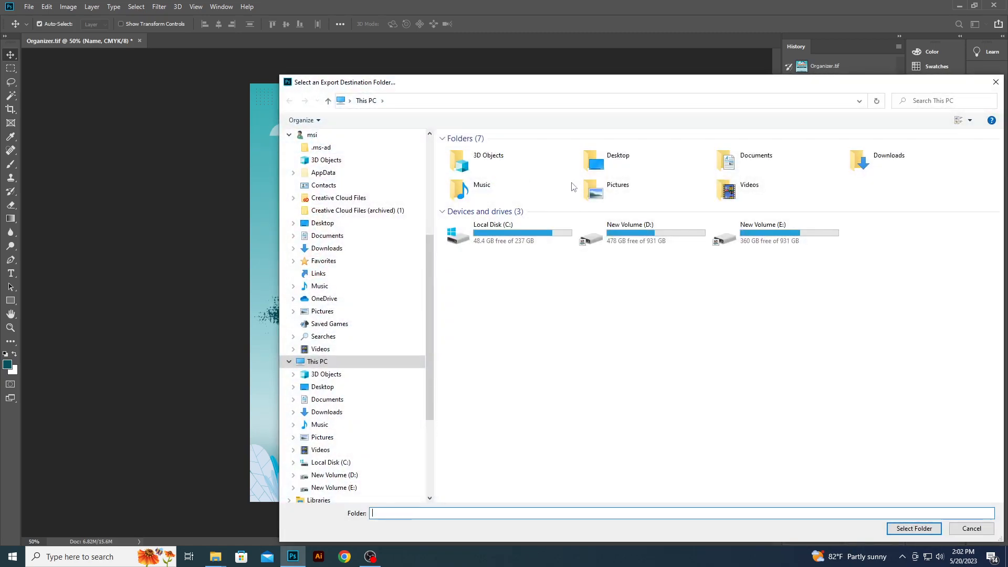
left_click_drag(432, 281, 432, 185)
left_click(331, 152)
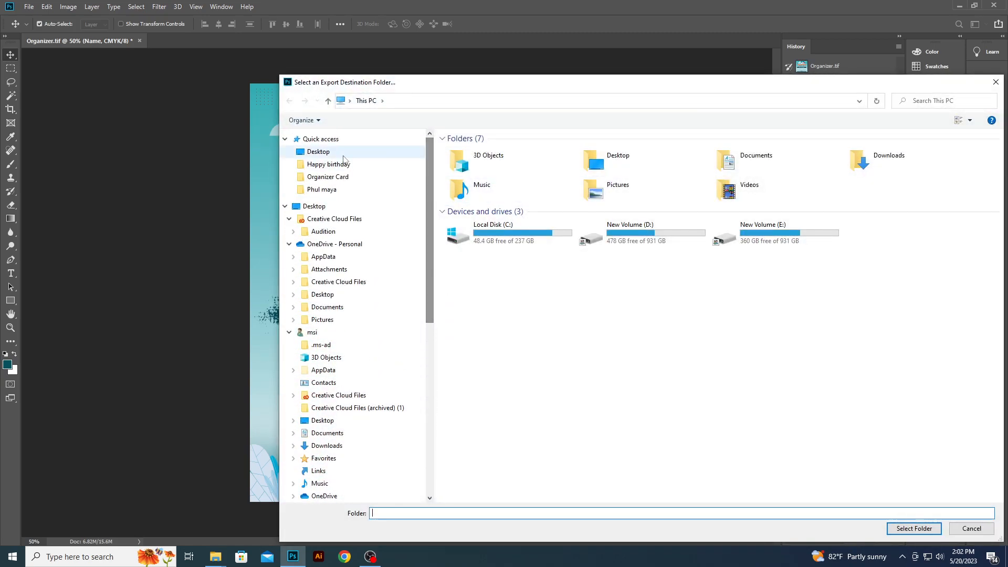
left_click(749, 174)
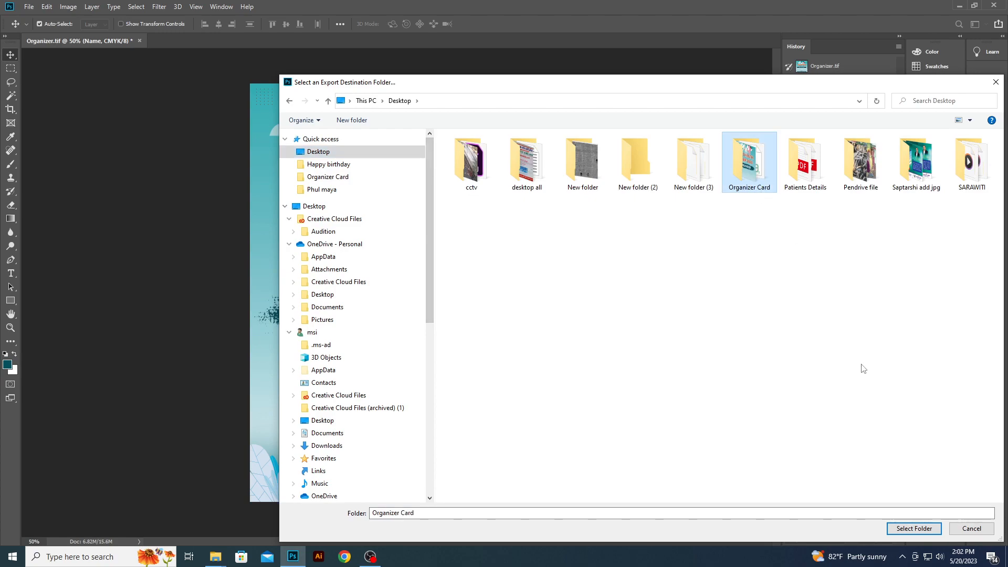
left_click(916, 528)
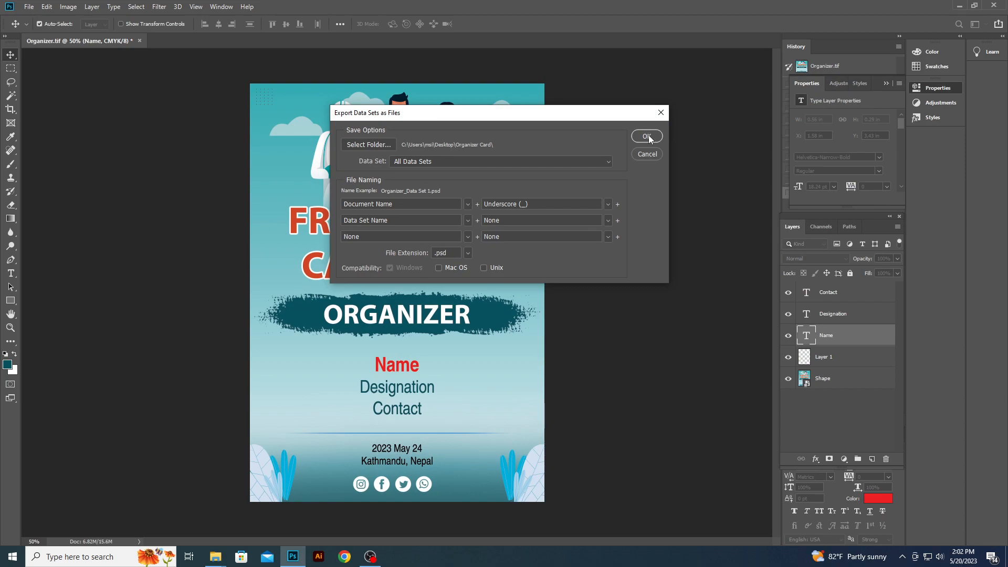
Keep the .psd file extension and export all data sets with document name, underscore and data set name as file names
left_click(468, 252)
left_click(474, 262)
left_click(647, 137)
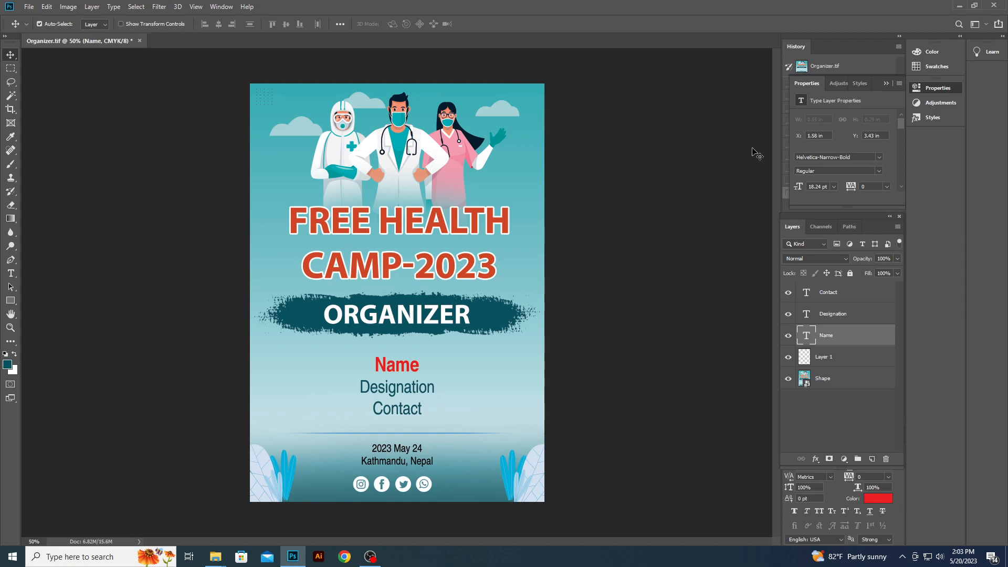
Switch to the Organizer Card folder in File Explorer and check the range of exported PSD files
left_click(959, 5)
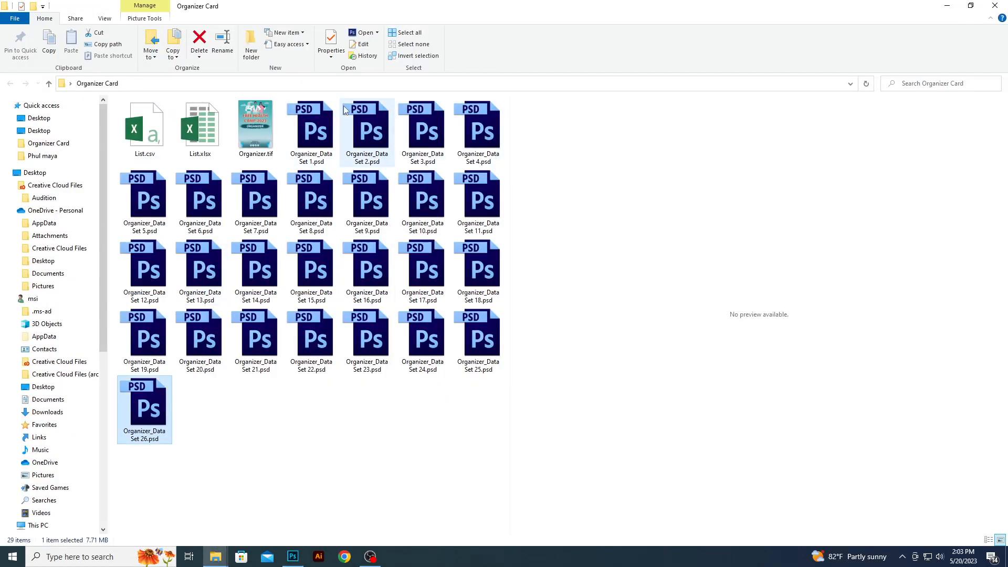
left_click(153, 415, "shift")
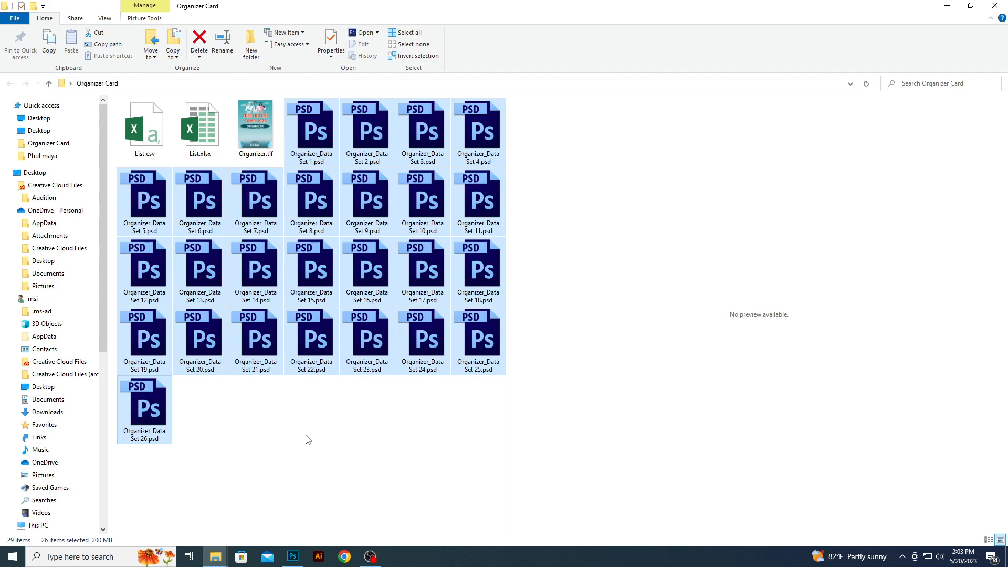
left_click(301, 436)
Open Organizer_Data Set 1.psd in Photoshop to inspect the card, close it and return to the exported files in the Organizer Card folder
left_click(367, 146)
left_click_drag(344, 156, 641, 37)
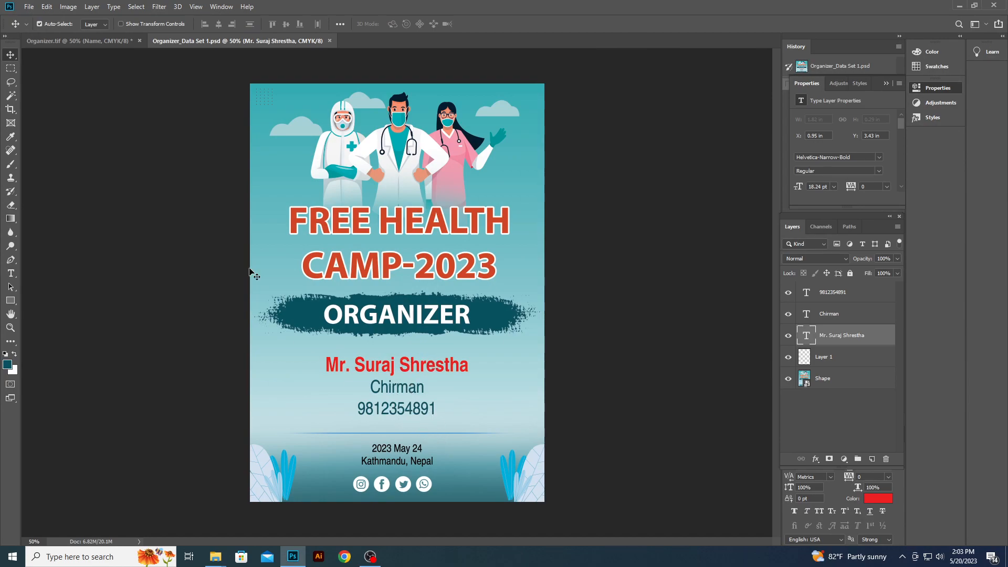
left_click(329, 40)
left_click(957, 7)
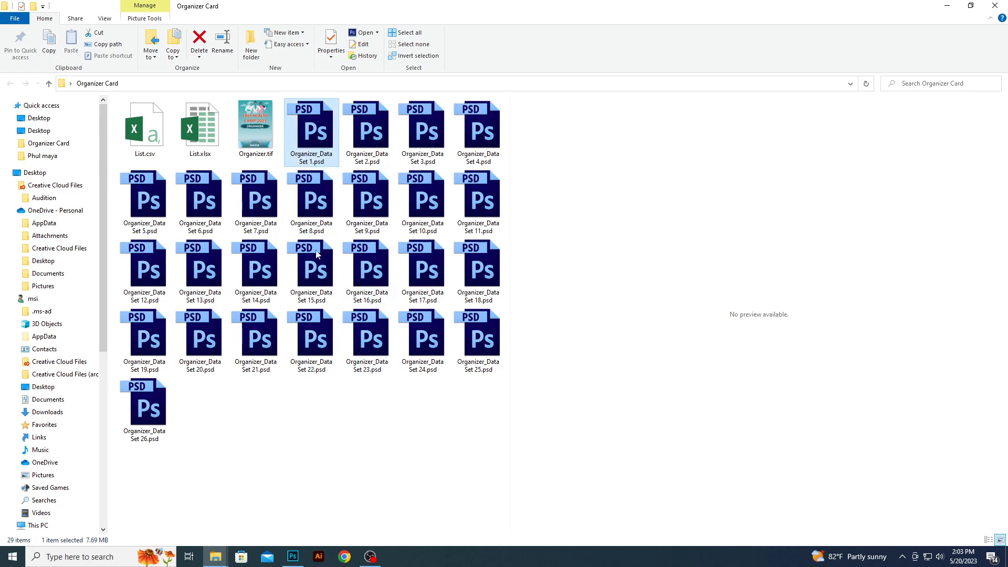
left_click(157, 415)
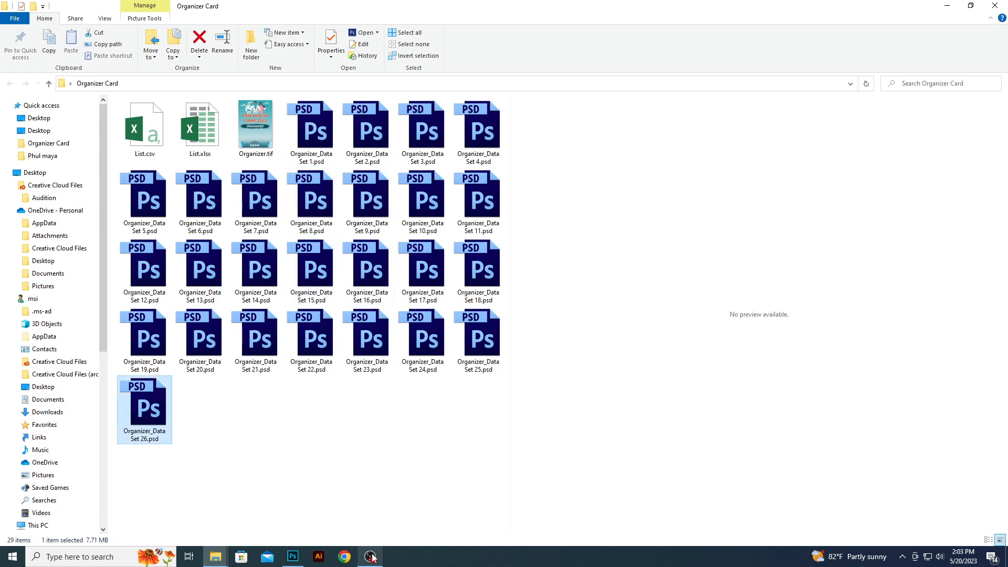